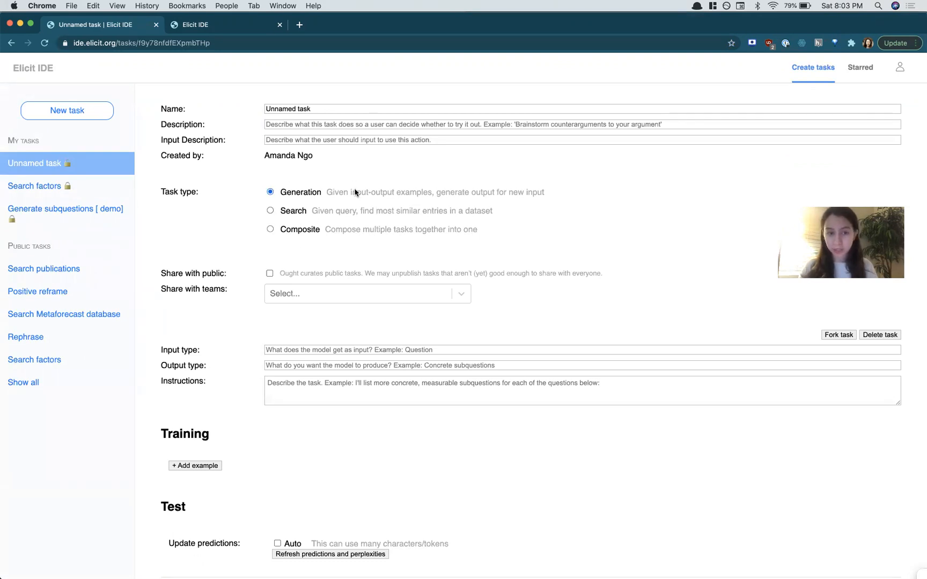
Step: Rename the task as "Generate subquestions"
left_click_drag(267, 109, 322, 109)
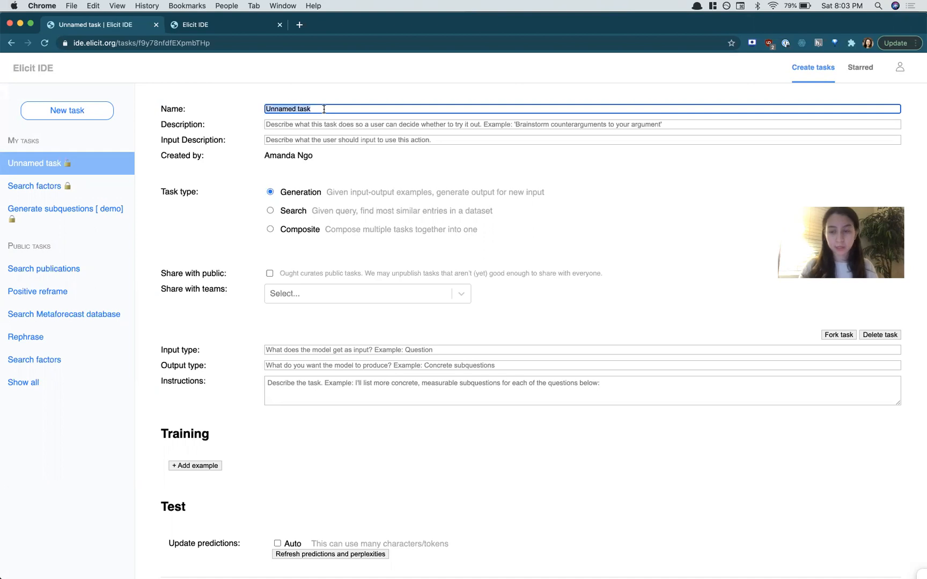
type("Generate subquestions")
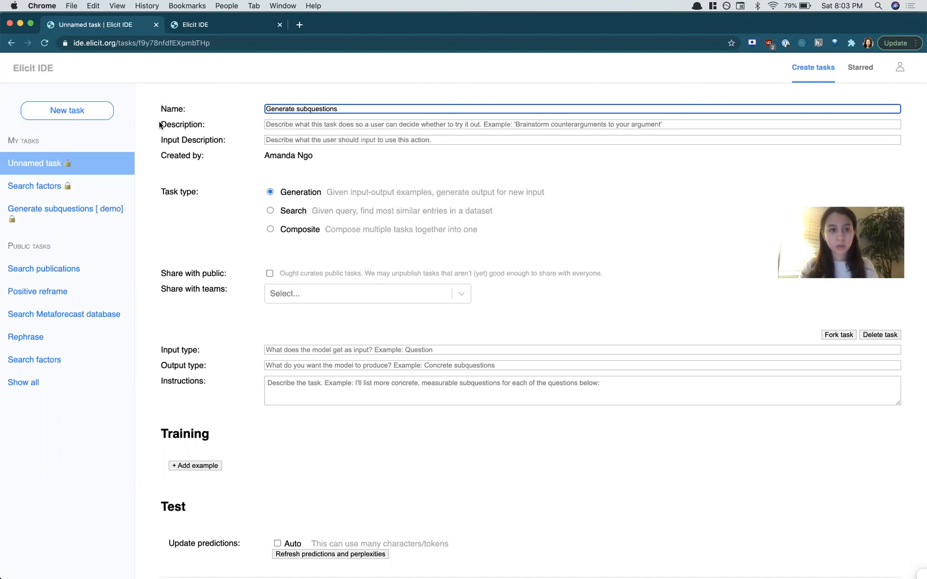
left_click(226, 127)
left_click_drag(230, 143, 164, 143)
left_click(164, 144)
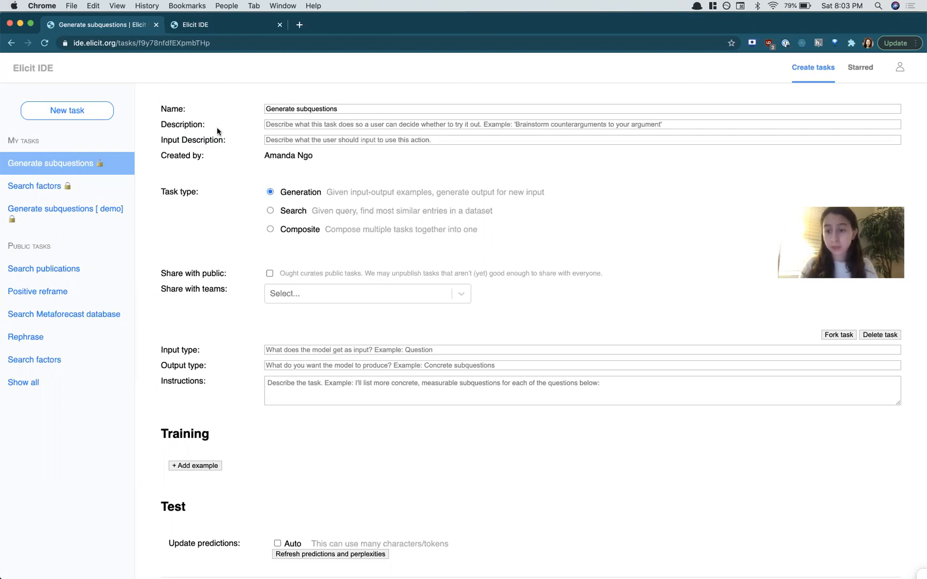
Step: Set the description to "Break down a vague question into subquestions"
left_click(288, 125)
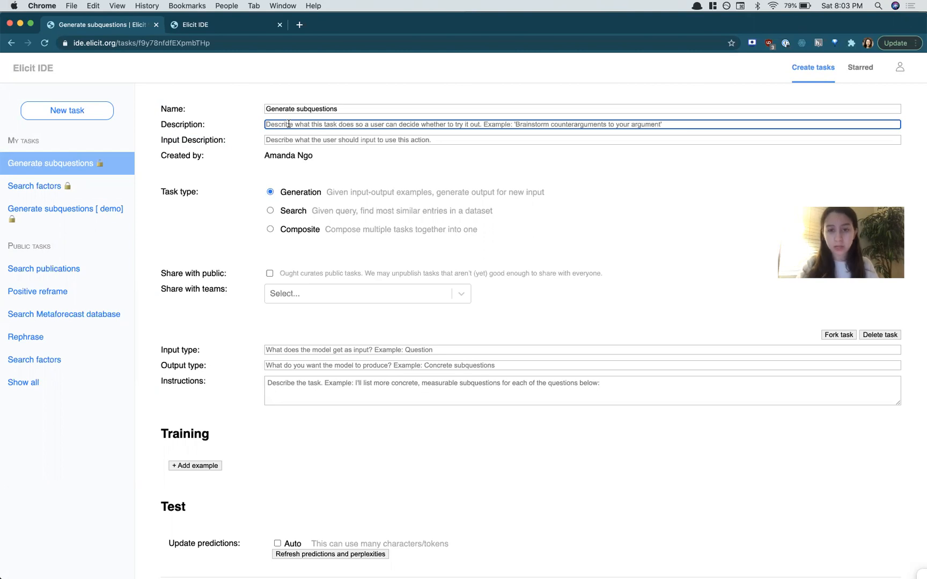
type("Break down a vague question into subquestions")
Step: Set the input description to "A vague question"
left_click(316, 141)
type("A vague question")
left_click(244, 150)
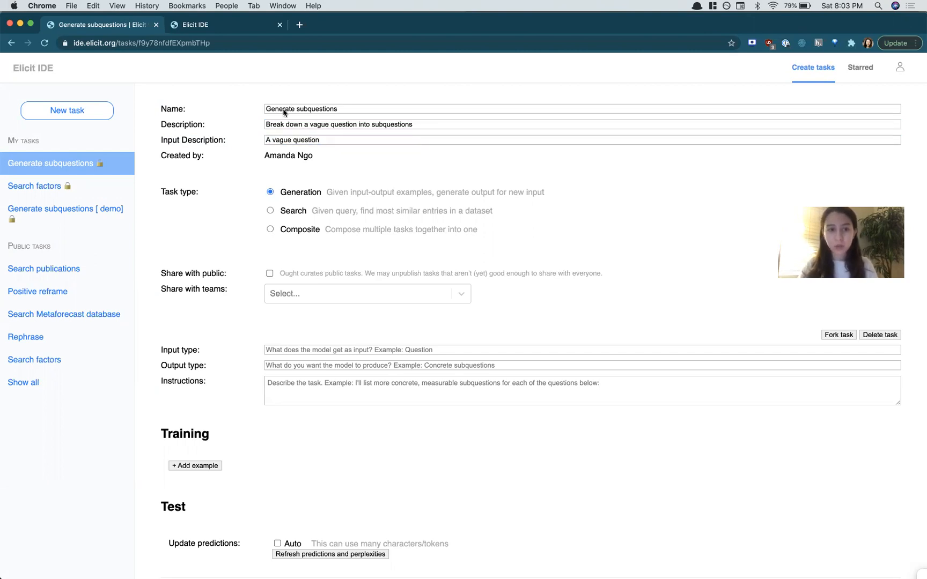
Step: Open the task picker in the other Elicit tab to browse the available tasks, then return to the task editor
left_click(220, 27)
left_click(111, 109)
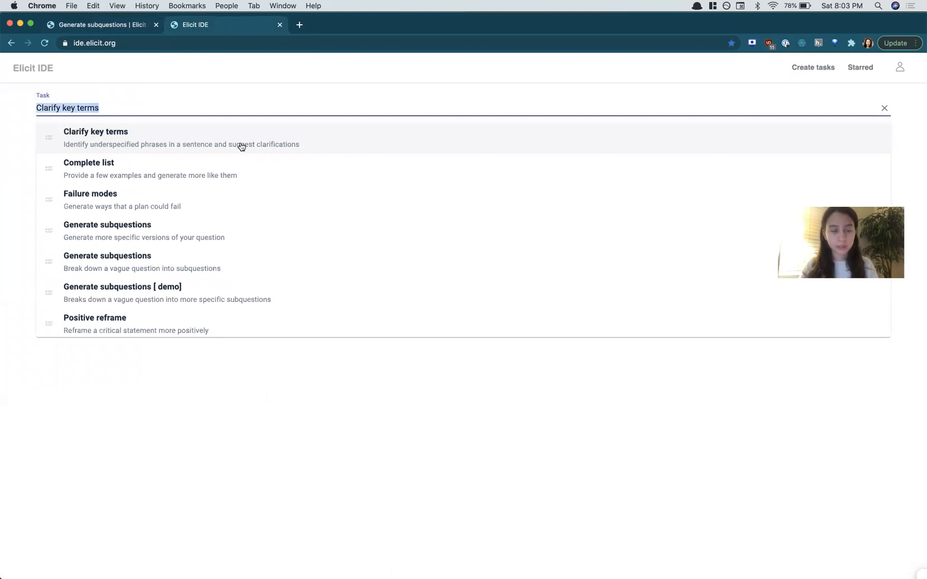
left_click(296, 146)
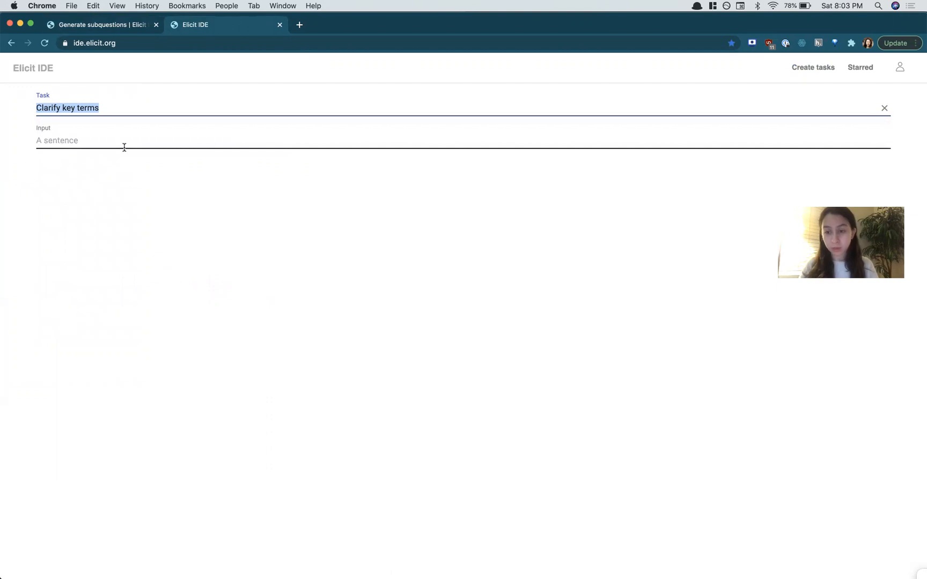
left_click(100, 25)
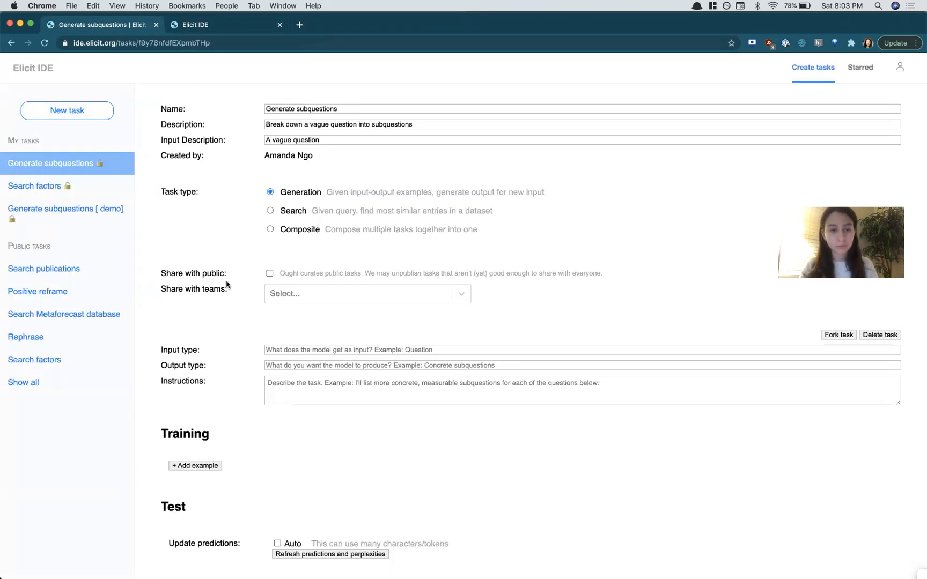
Step: Set the input type to "A question"
scroll(230, 310, "down", 2)
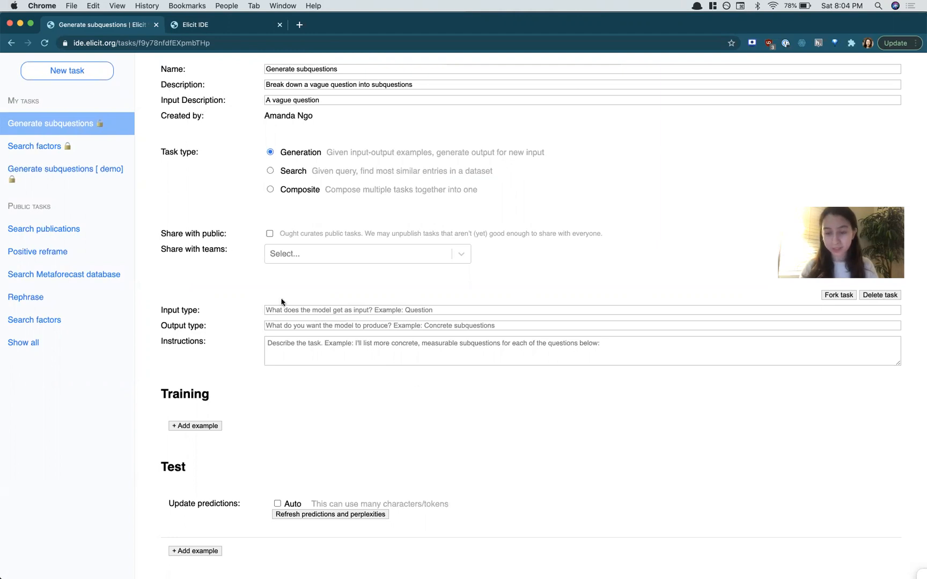
left_click(296, 309)
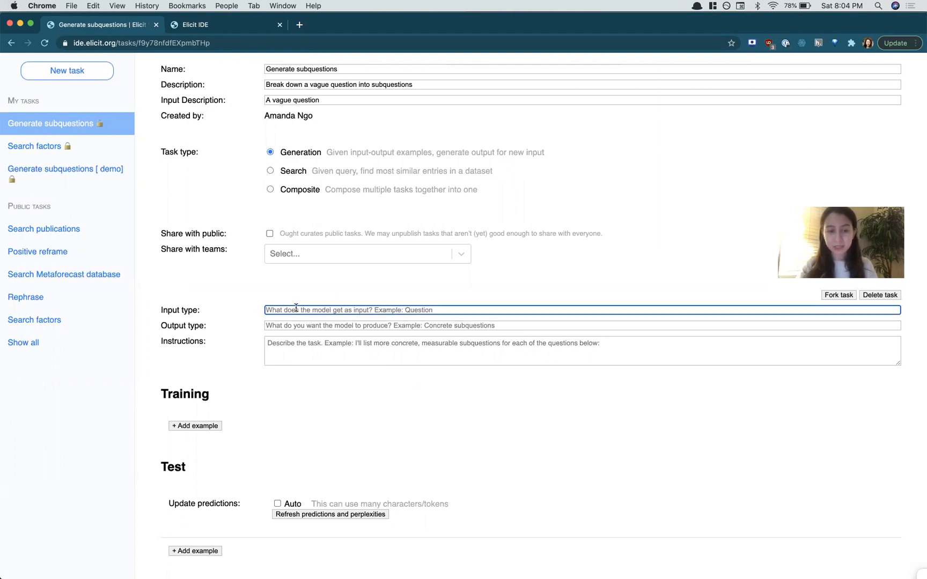
type("A question")
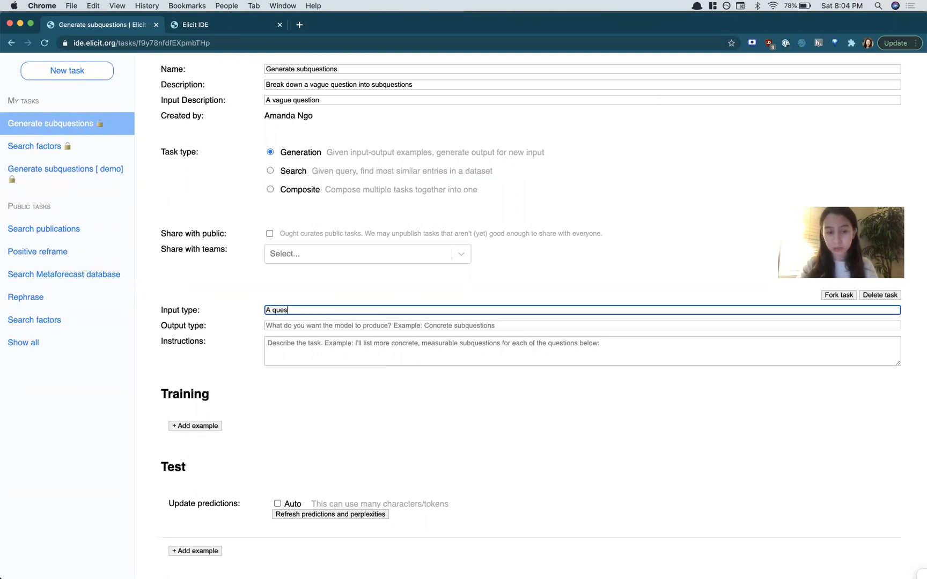
Step: Set the output type to "Subquestions"
left_click(289, 324)
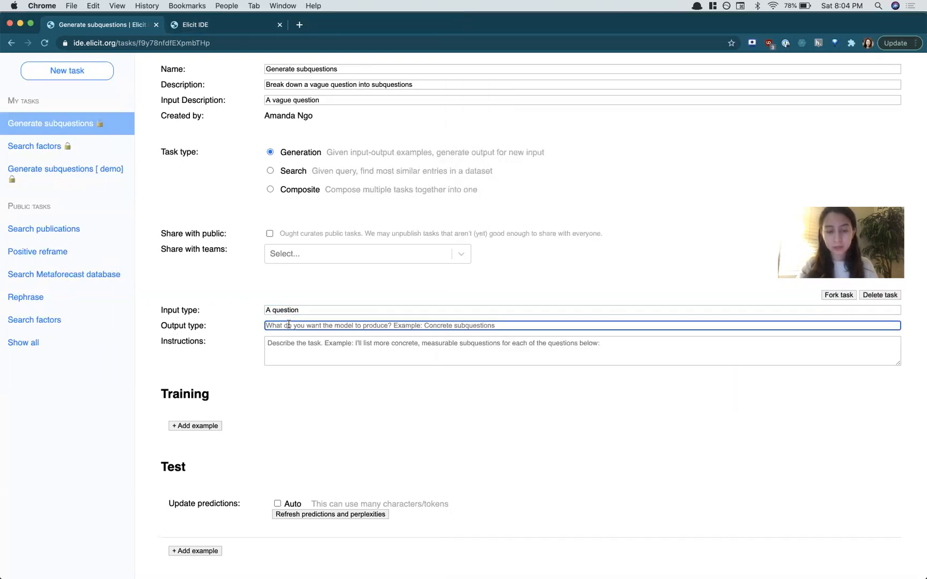
type("Sbuqubquestions")
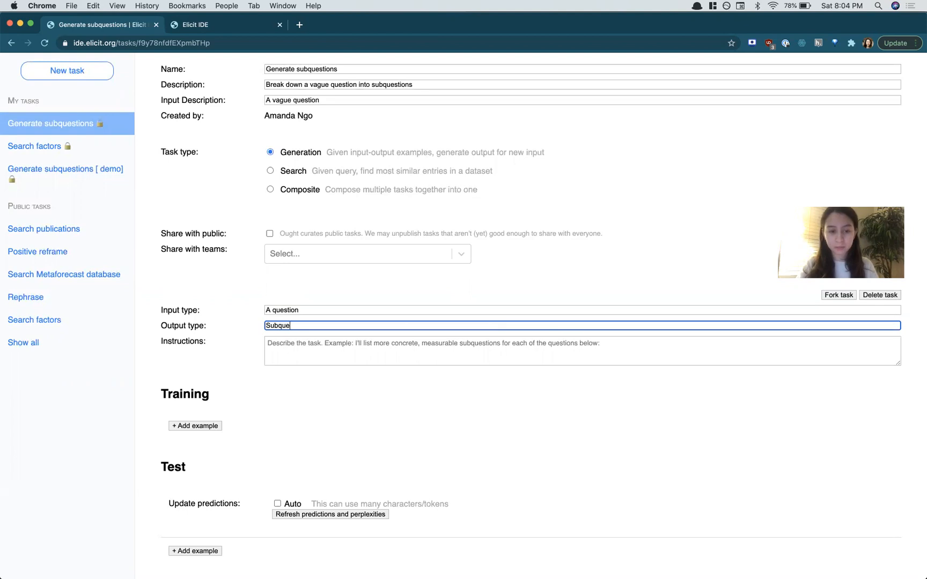
Step: Write the instructions "For each question below, I'll list subquestions:"
left_click(305, 349)
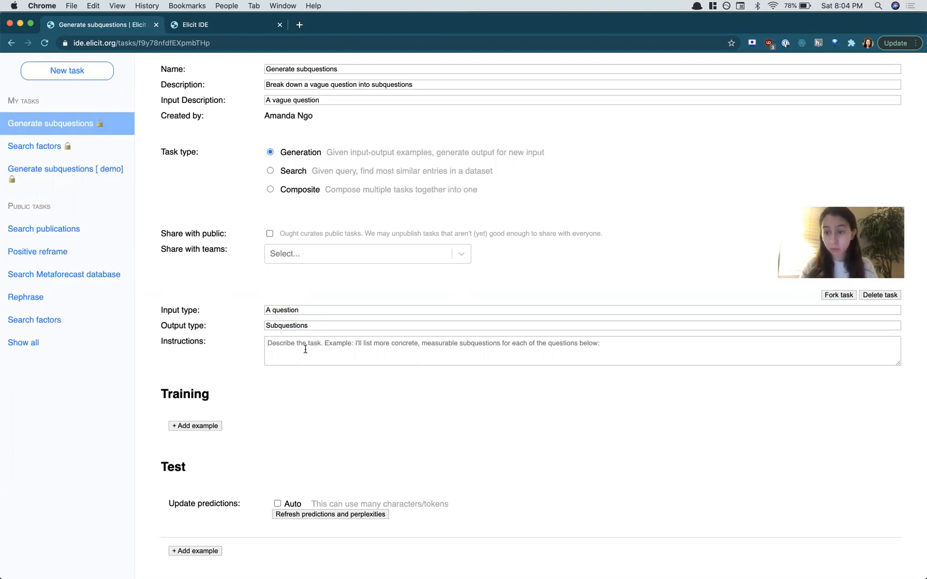
type("For each ")
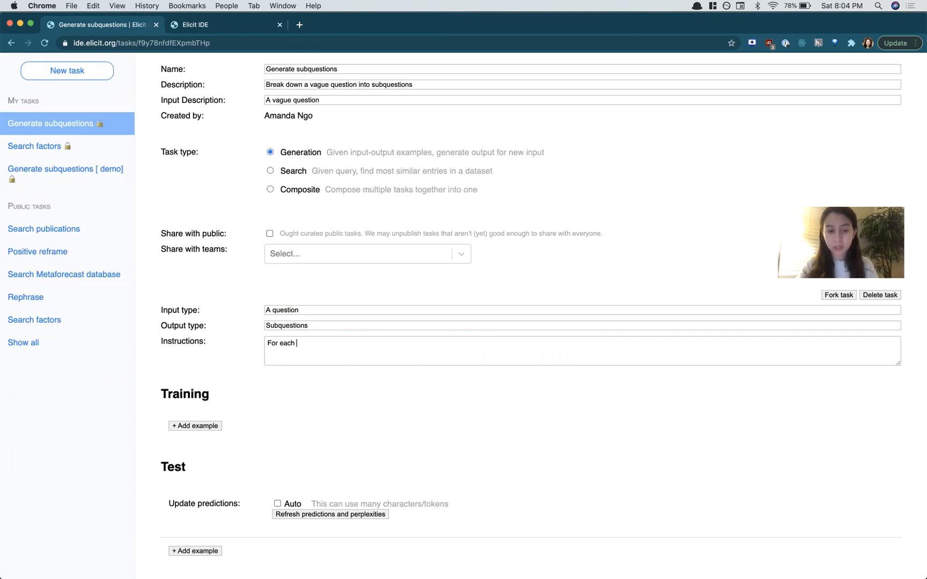
type("question below, I'll list subquestions:")
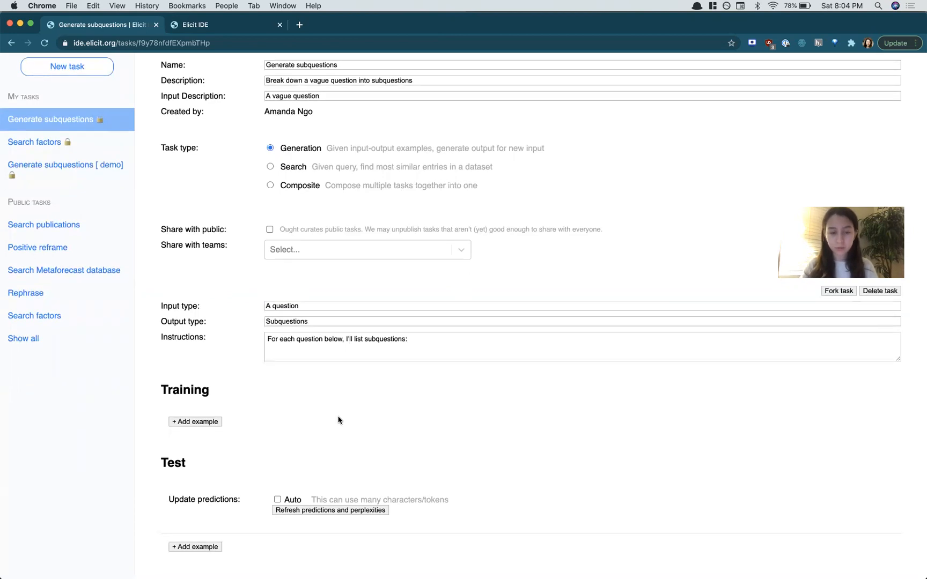
Step: Add a training example with the question "What is the future of the US robotics industry?"
left_click_drag(160, 392, 238, 393)
left_click(238, 394)
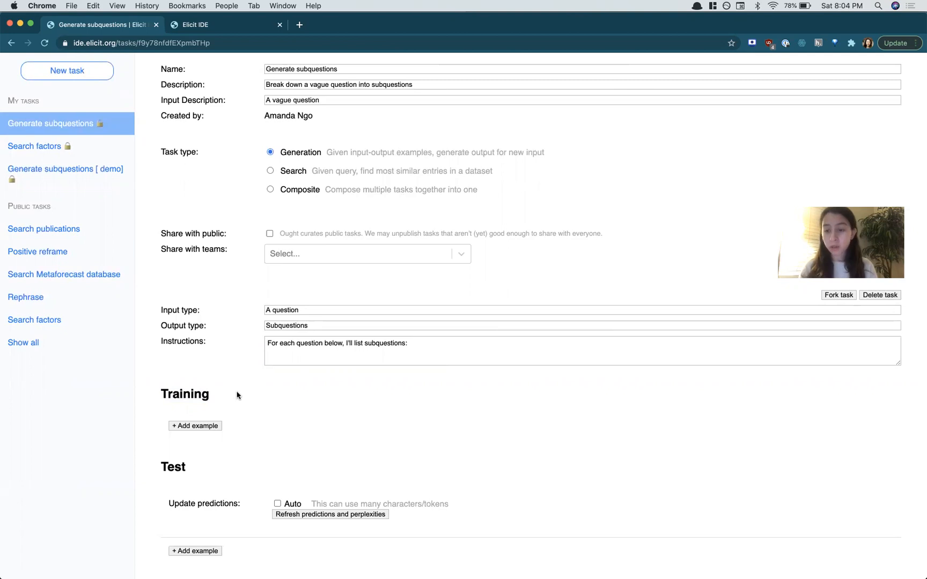
left_click(185, 427)
scroll(346, 410, "down", 3)
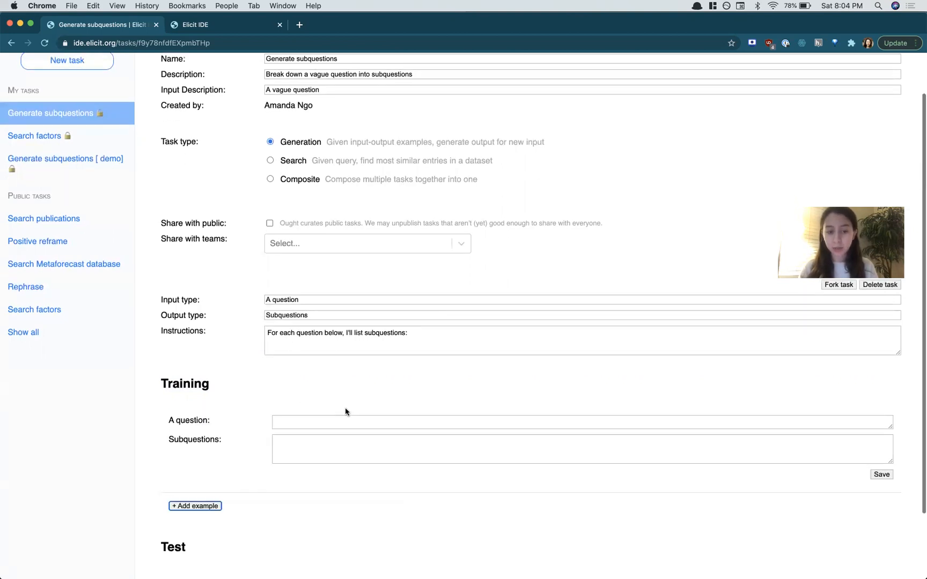
left_click(301, 357)
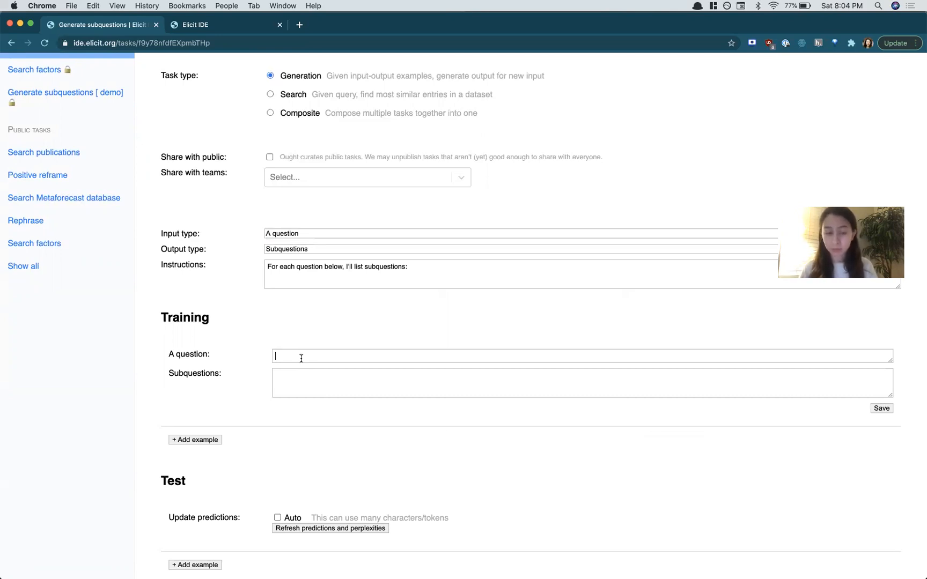
scroll(294, 386, "down", 1)
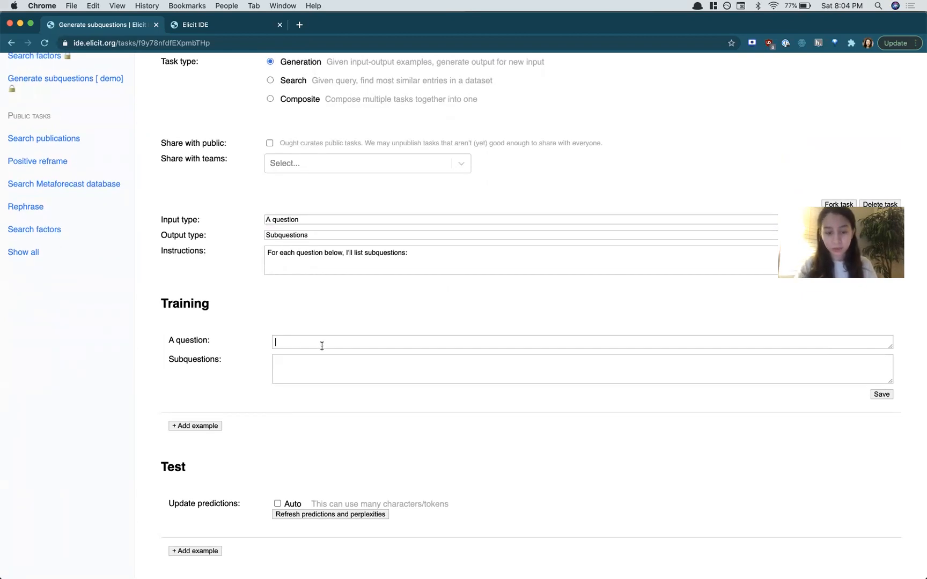
type("What is the fu")
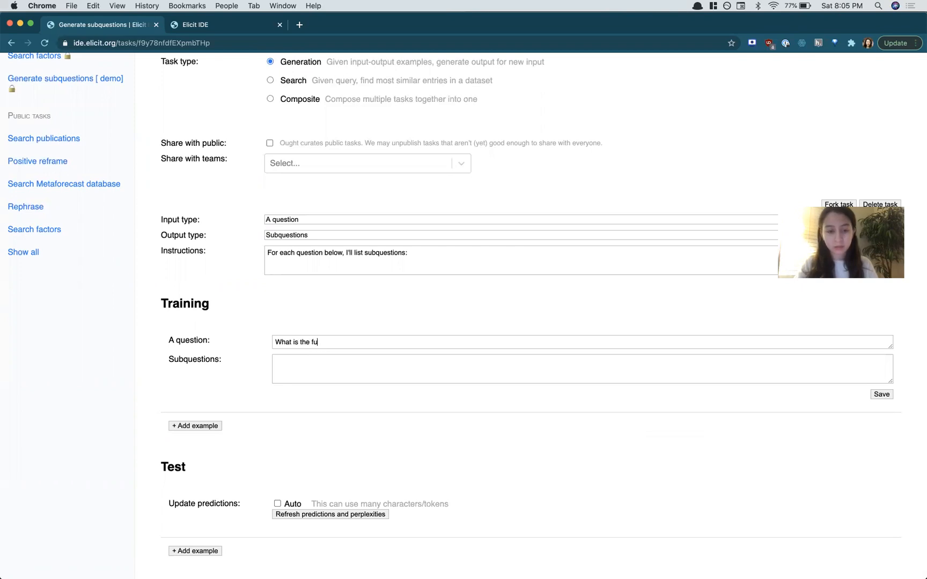
type("ture of the uS robotics industry?")
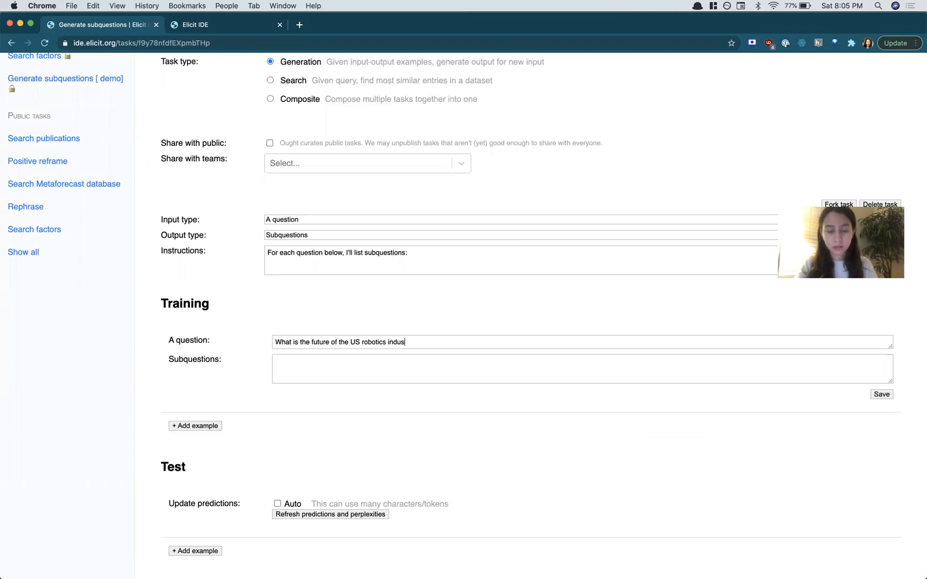
Step: Enter the subquestions "How many robotics manufacturers are there?" and "What is the price of consumer robots?" and save the example
left_click(346, 362)
type("How many robotics manufacturers are")
key("BackSpace")
type("s are there?")
key("Return")
type("What isth")
key("BackSpace")
key("BackSpace")
type("the price of consumer r")
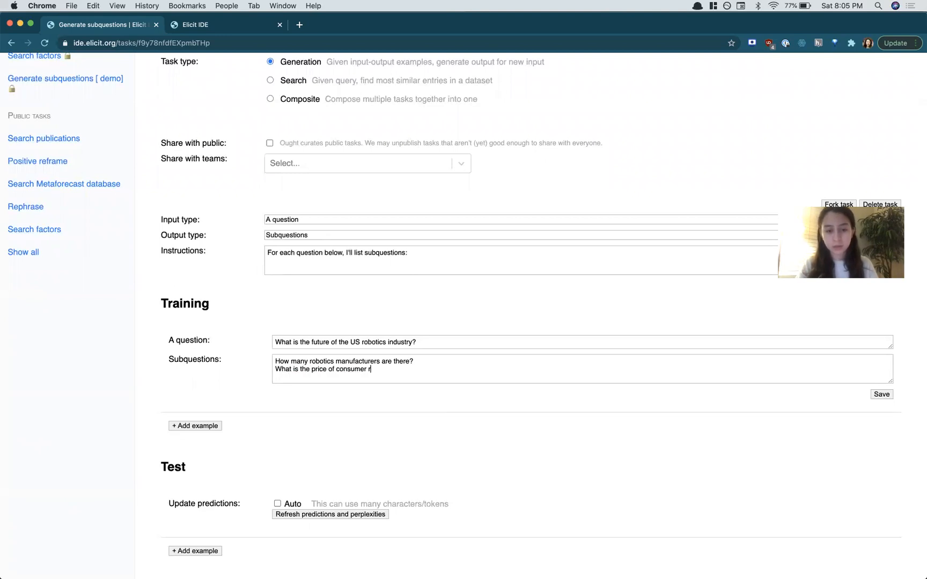
type("obots?")
left_click(881, 394)
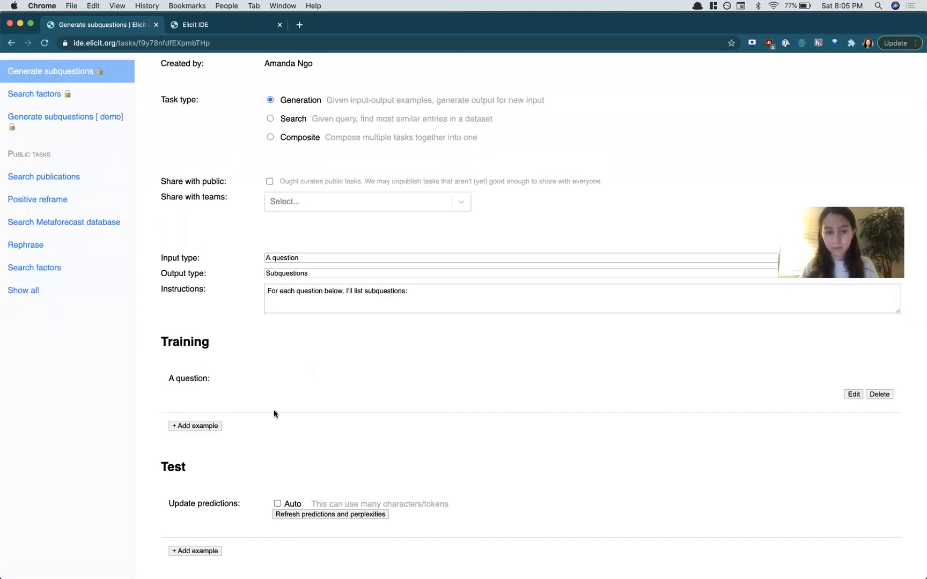
Step: Add a second training example with the question "Will China overtake the US in tech innovation?"
left_click(195, 439)
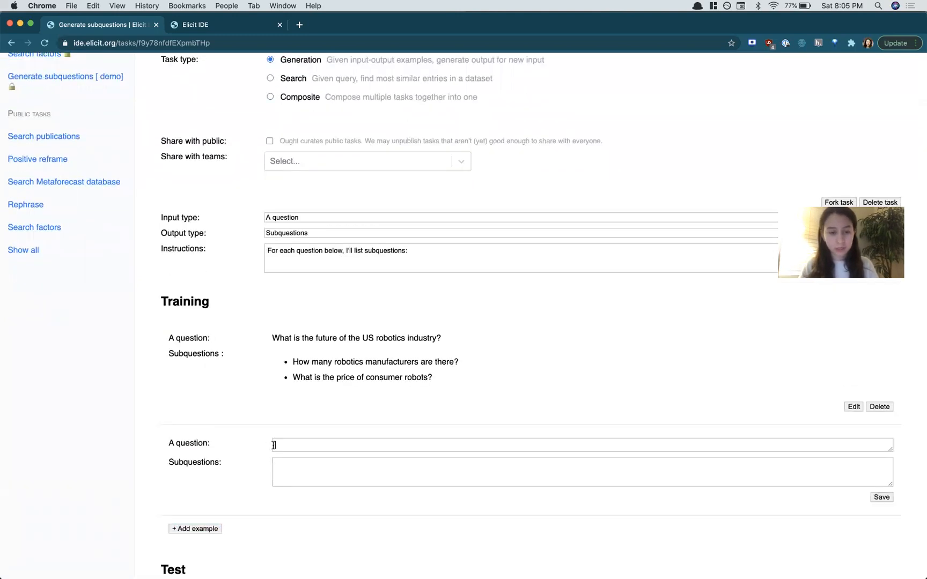
scroll(279, 441, "down", 3)
type("Will China overtake t")
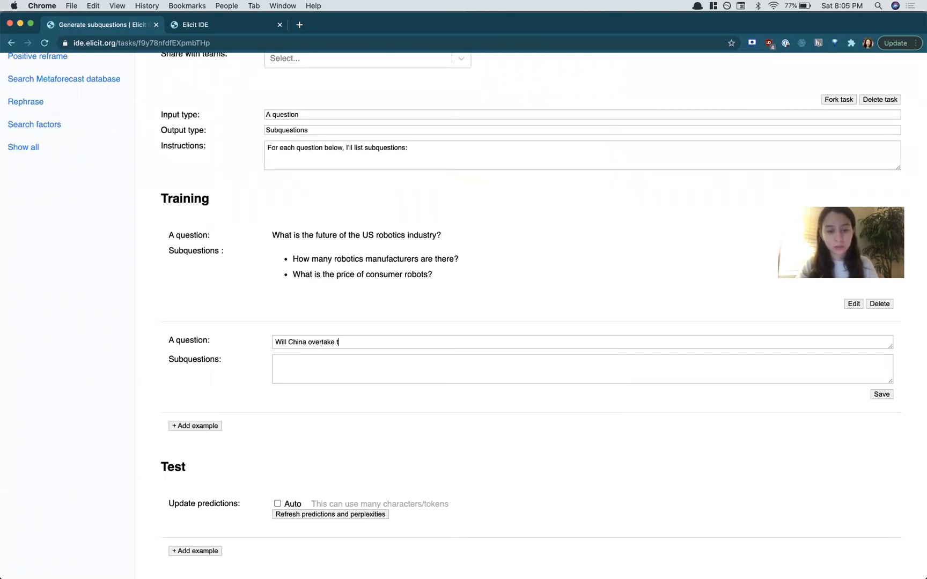
type("he US in tech innovation?")
key("Tab")
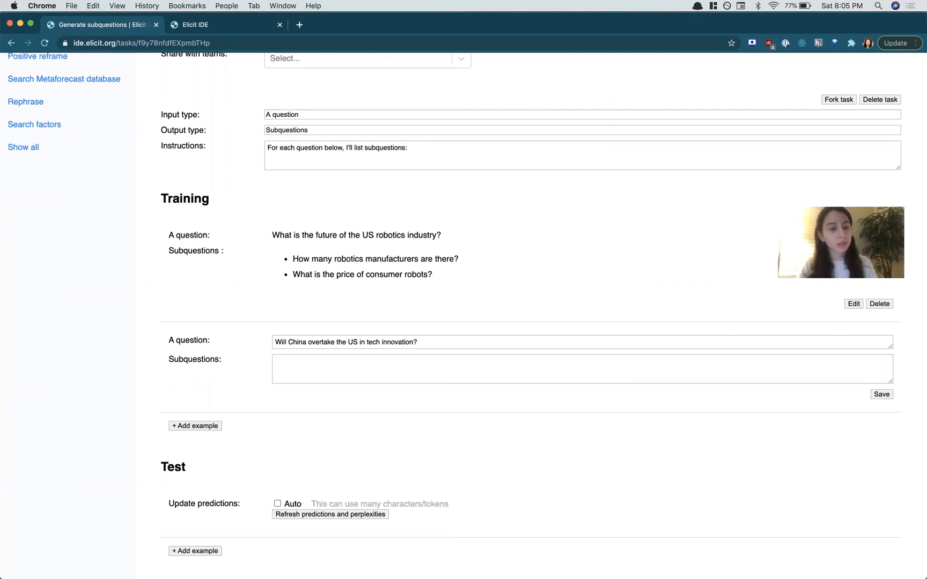
Step: Enter the subquestions "How many tech researchers does China have?" and "How much is China investing in tech?" and save the example
type("How many ro")
key("BackSpace")
key("BackSpace")
type("T")
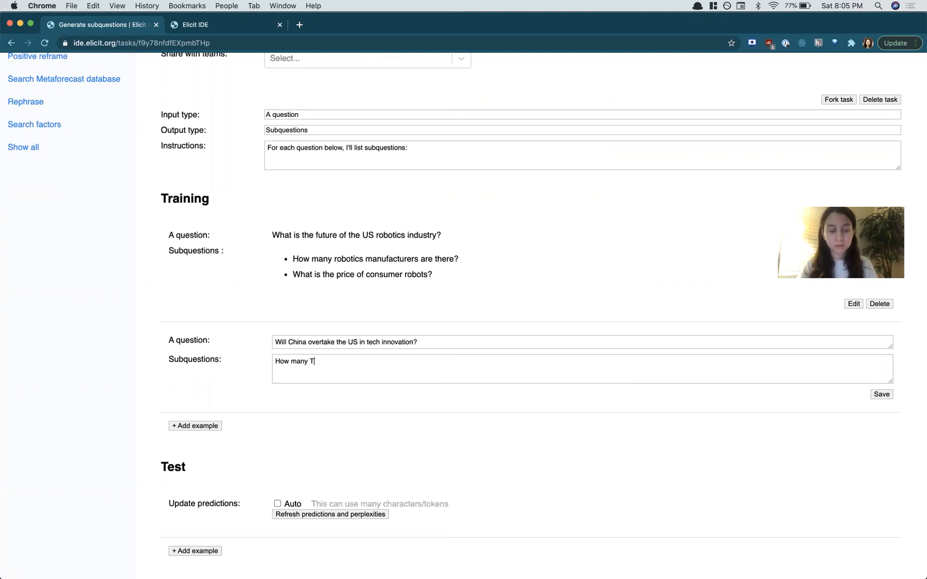
key("BackSpace")
type("tech researchers does China have?")
key("Return")
type("How much is China ")
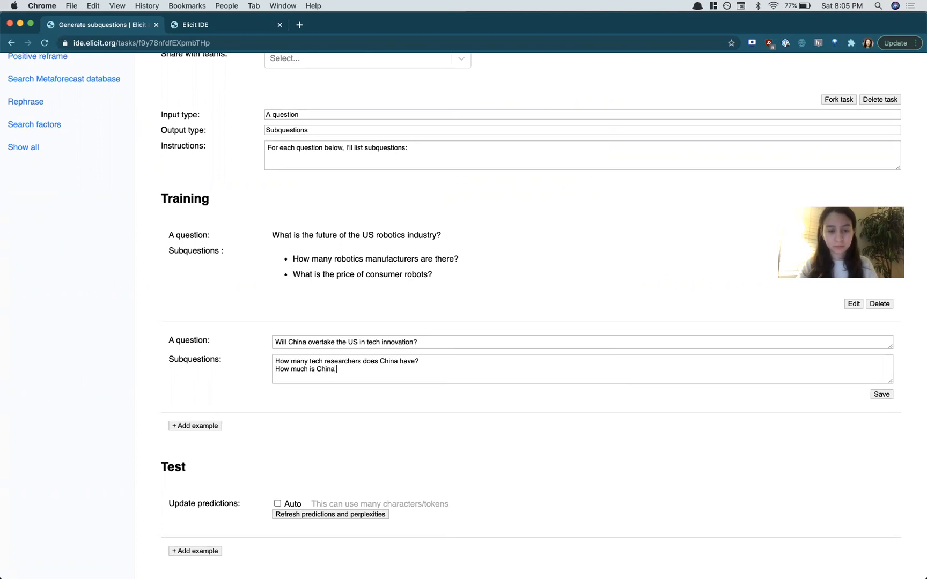
type("investing in tech?")
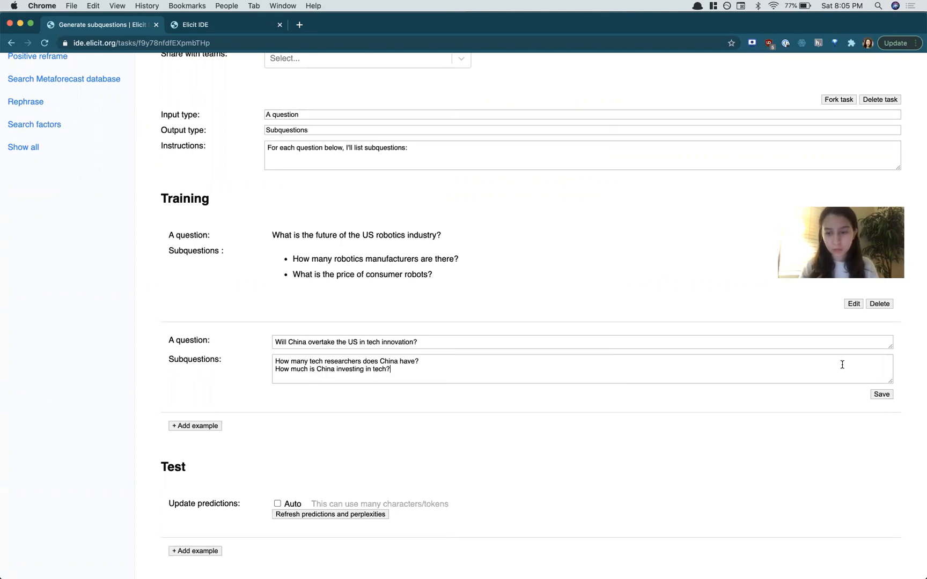
left_click(882, 395)
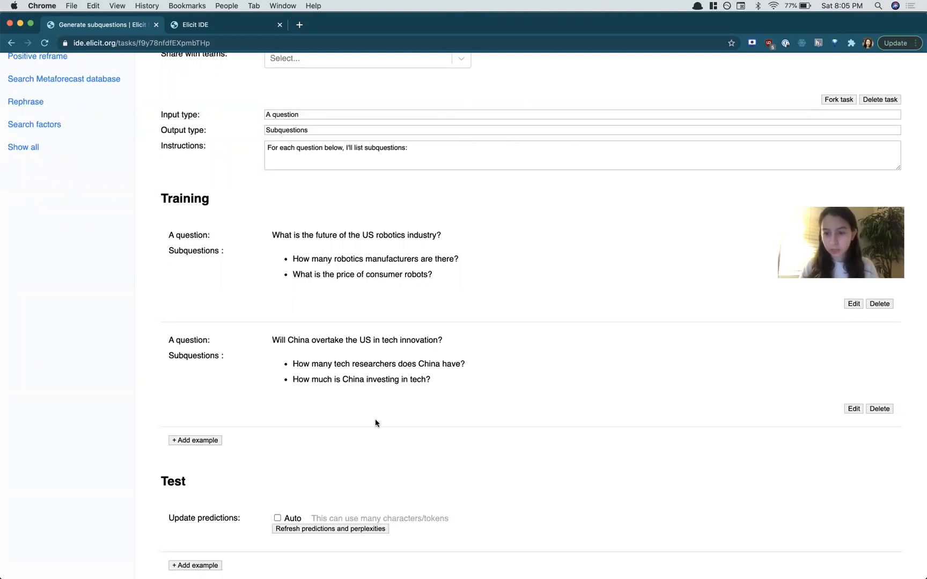
Step: Add a test example with the question "What is the future of AI?" and save it
scroll(375, 423, "down", 1)
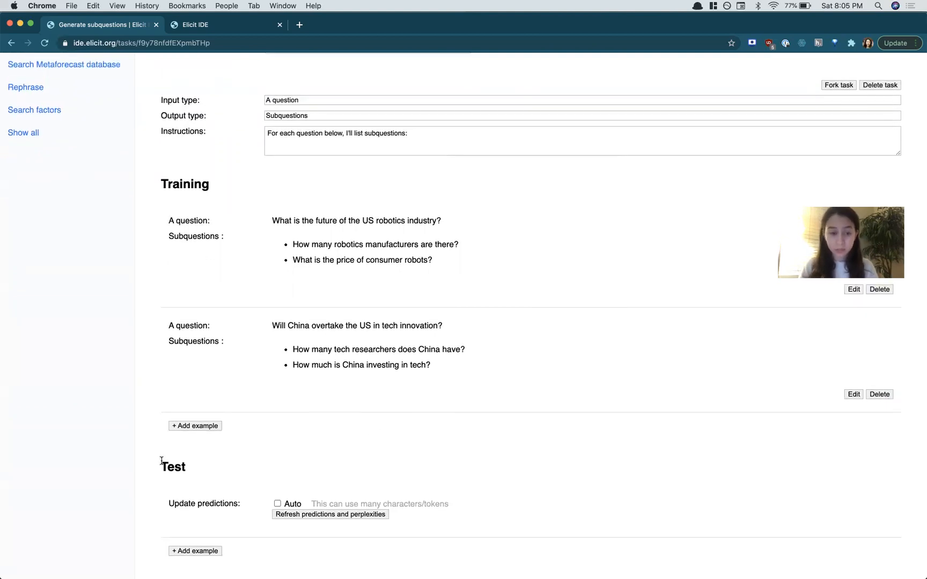
left_click_drag(160, 461, 224, 463)
left_click(223, 464)
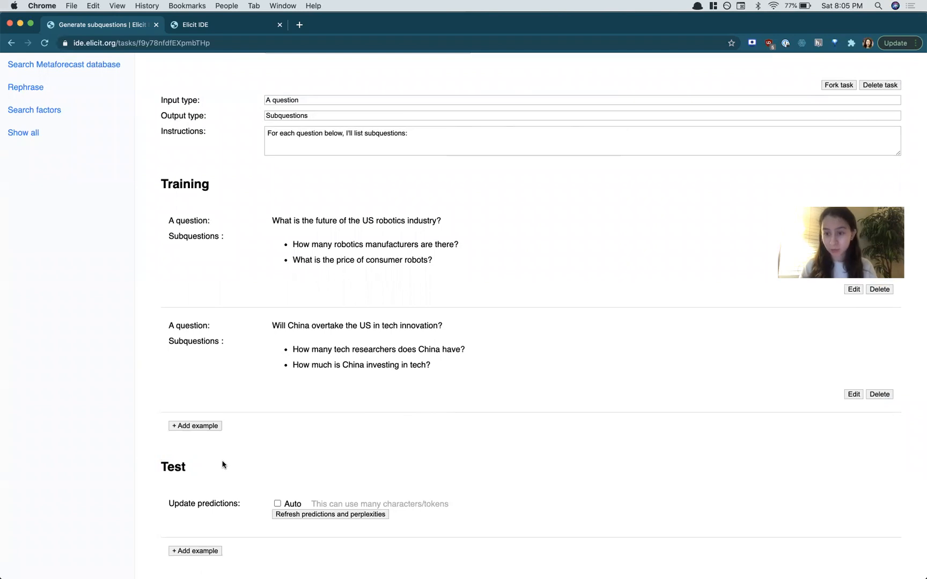
left_click(205, 555)
scroll(211, 527, "down", 3)
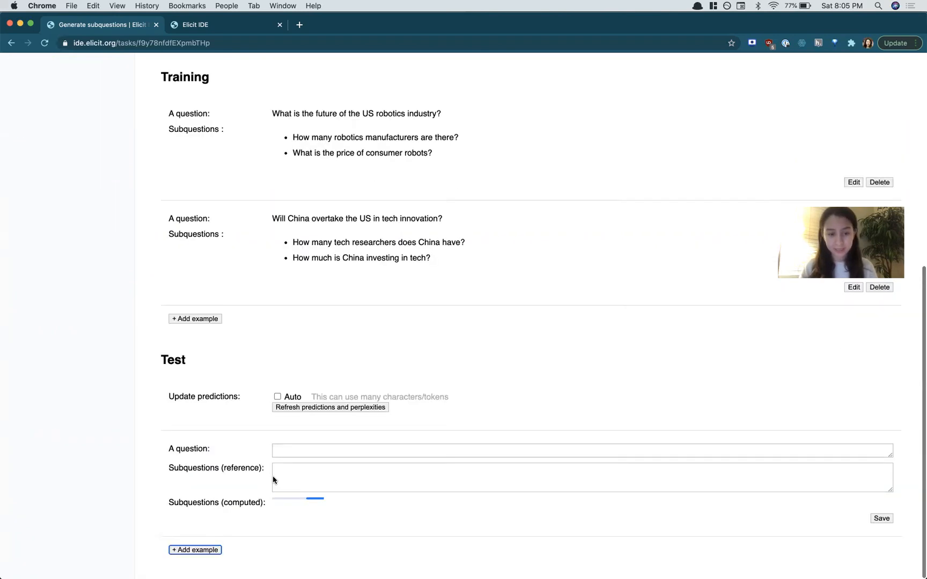
left_click(312, 447)
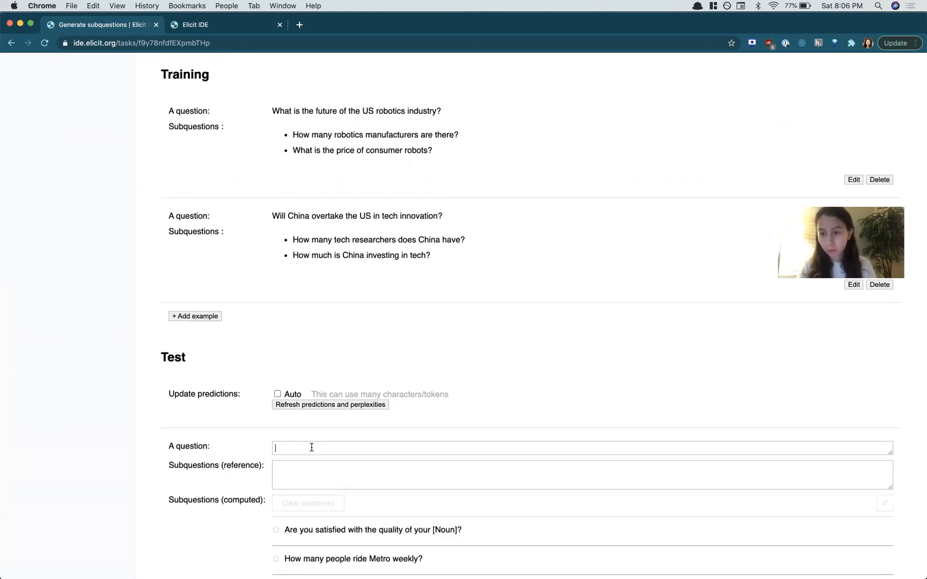
type("What is the future of AI?")
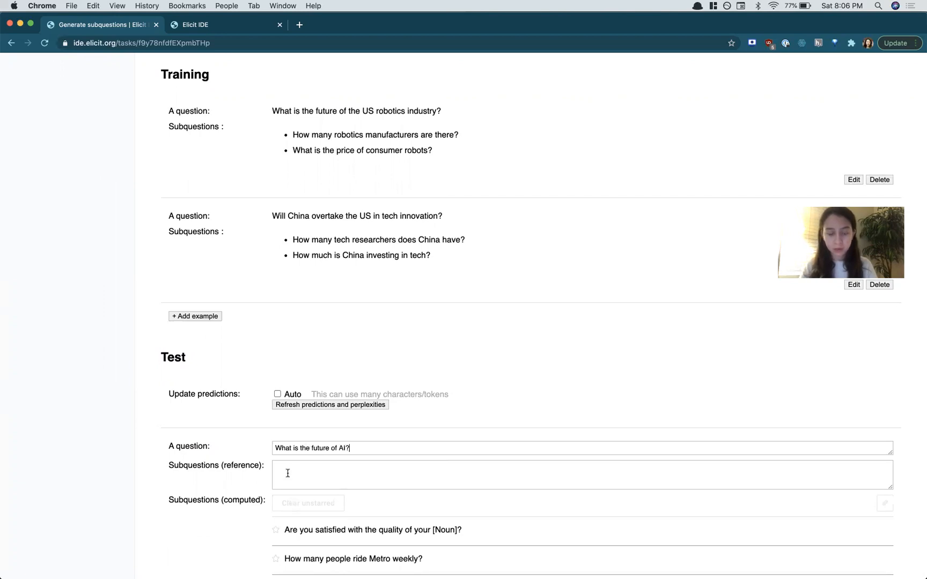
scroll(826, 447, "down", 5)
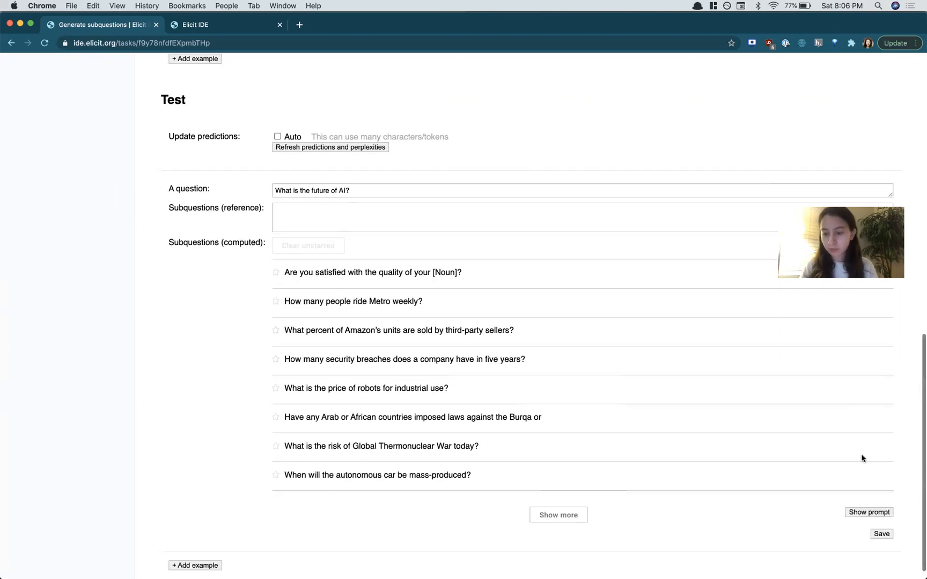
left_click(884, 519)
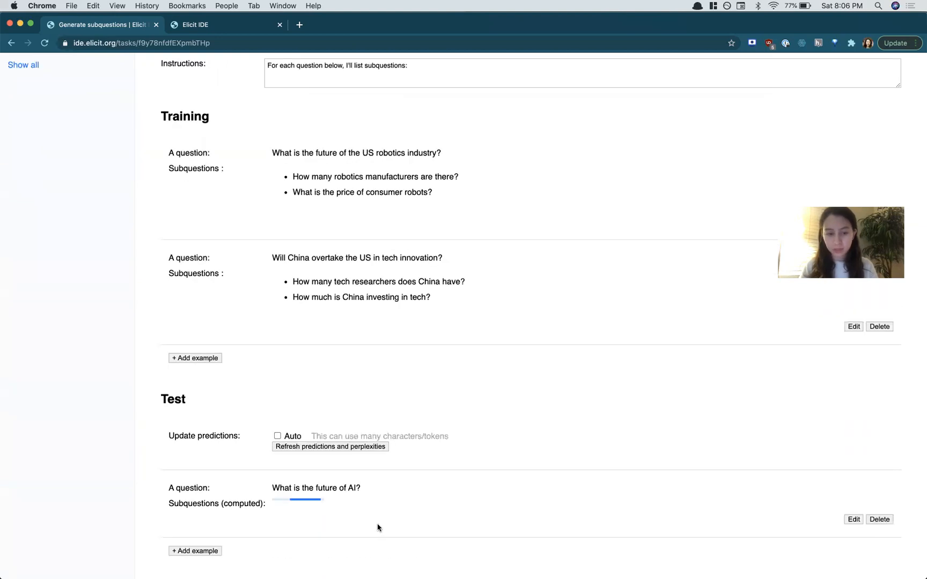
Step: Review the computed subquestions generated for the test question
scroll(242, 459, "down", 4)
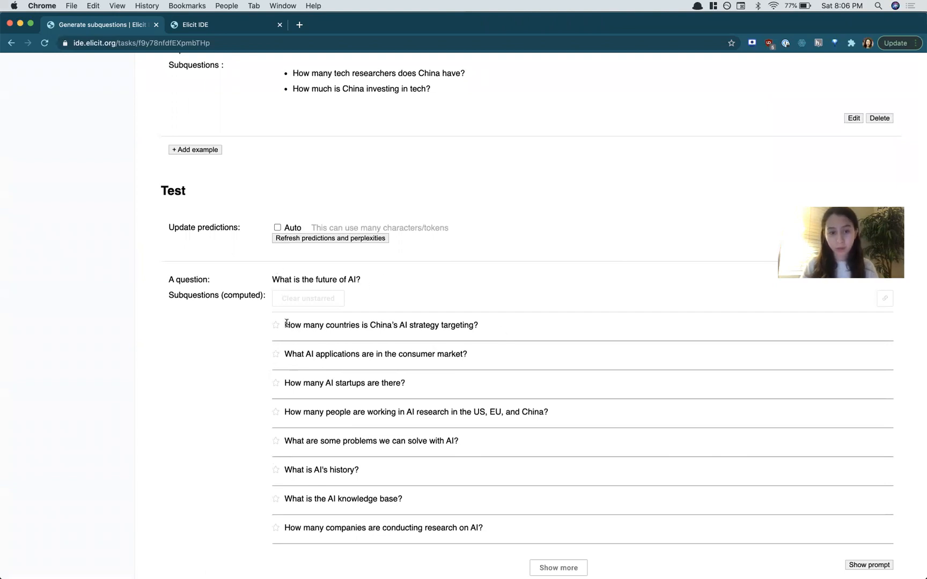
left_click_drag(368, 324, 500, 322)
left_click(414, 323)
left_click_drag(369, 323, 395, 323)
scroll(352, 145, "up", 3)
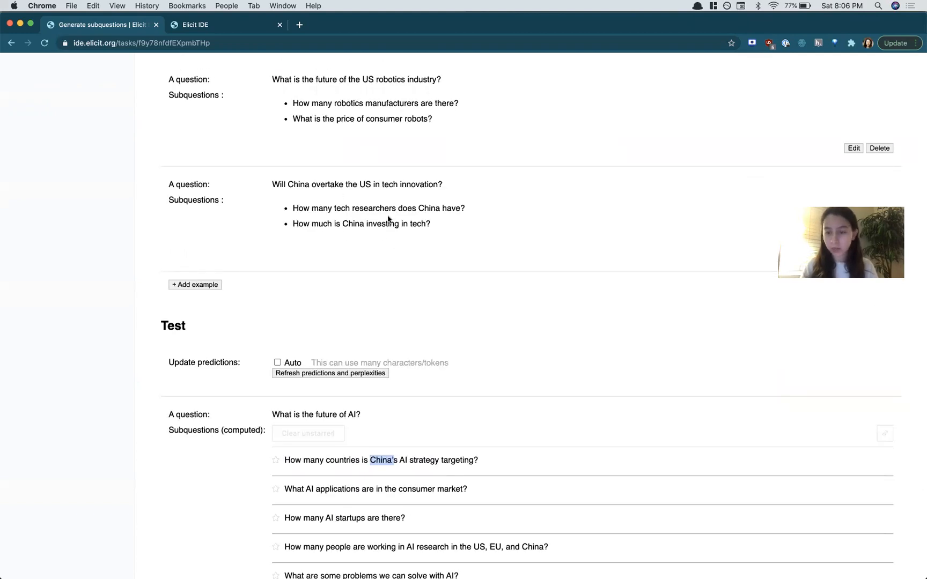
scroll(458, 150, "down", 4)
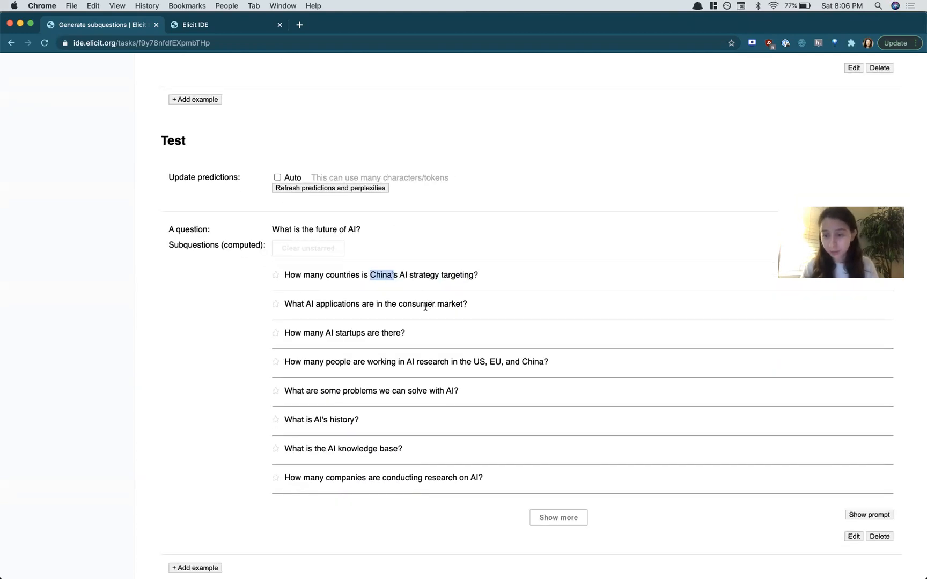
left_click(323, 313)
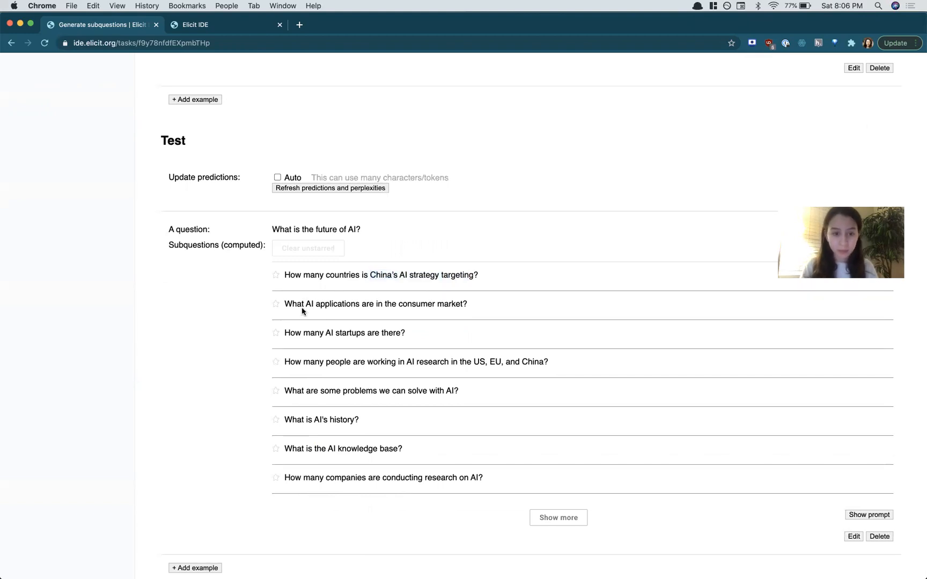
scroll(428, 489, "up", 3)
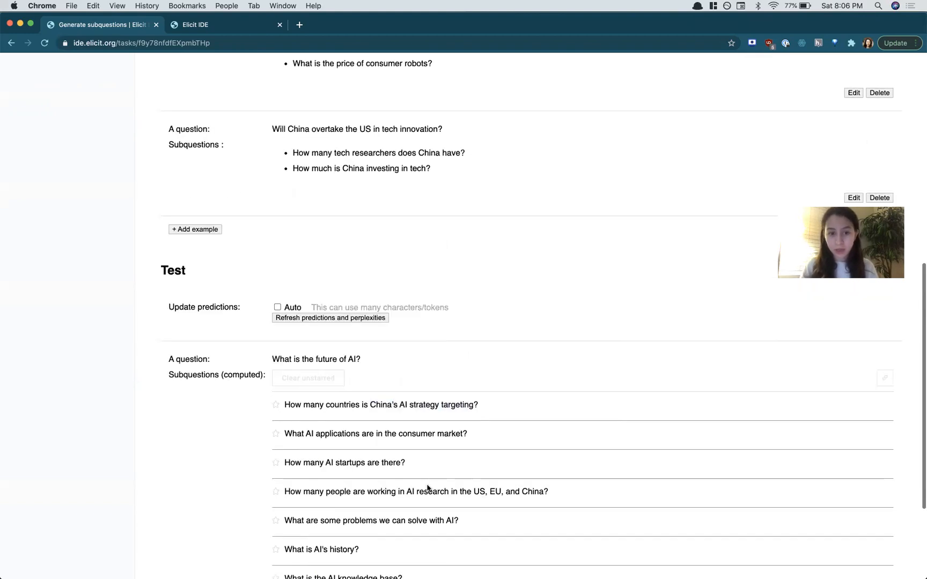
scroll(224, 330, "up", 2)
Step: Add a third training example with the question "Will the US immigration system become more strict?"
left_click(208, 333)
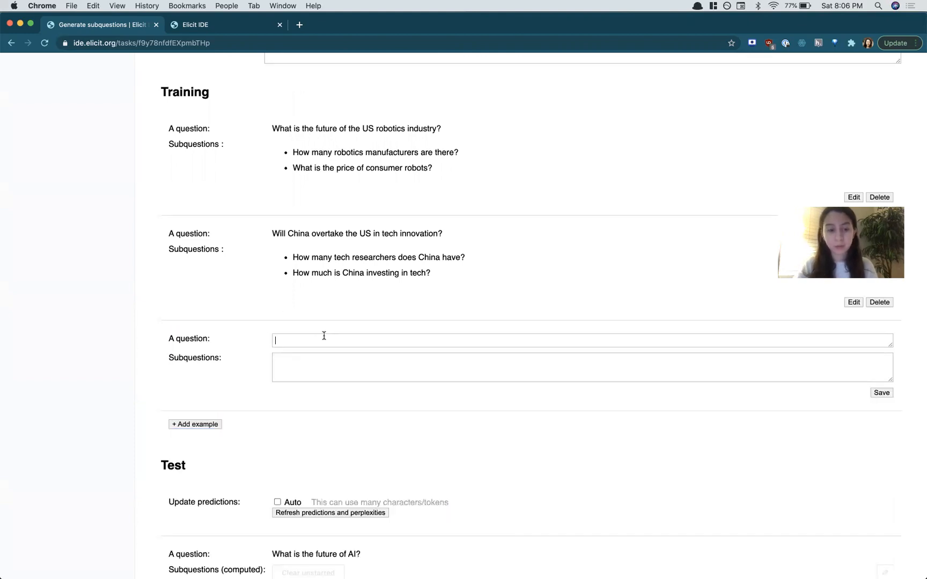
type("What is")
key("super+a")
type("Will the US immigration system become more strict?")
Step: Enter the subquestions "What will the requirements for H1B visas be?" and "Who will be elected President in 2024?" and save the example
left_click(359, 369)
type("What will the requ")
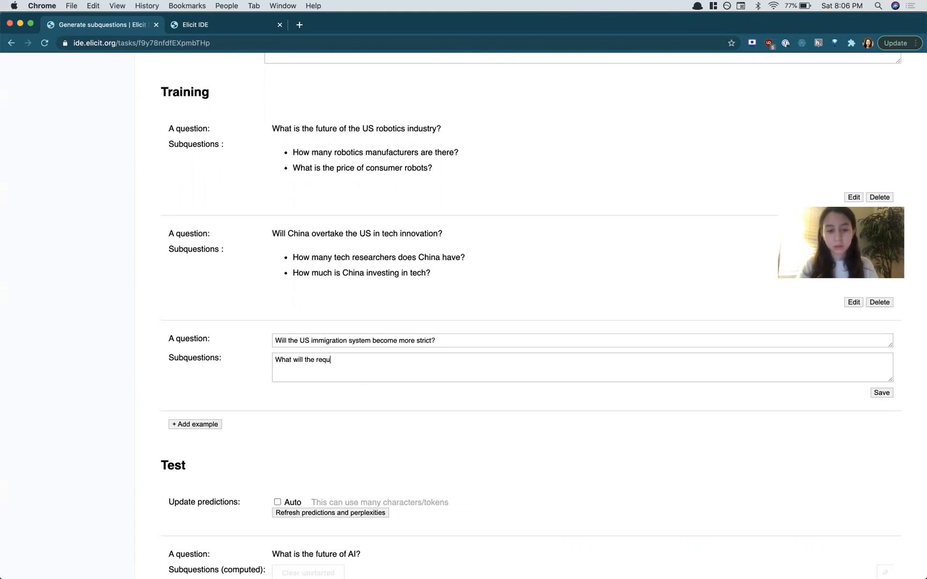
type("irements for HW")
type("B visas be?")
key("Return")
type("What will")
key("super+shift+Left")
type("What immigrationp olic")
key("super+shift+Left")
type("Who ")
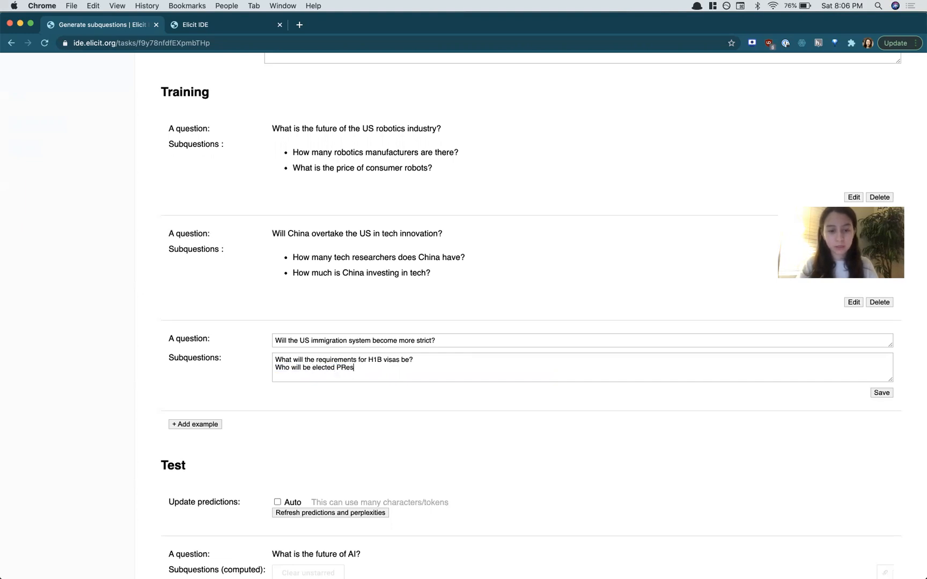
type("will be elected President in 2024?")
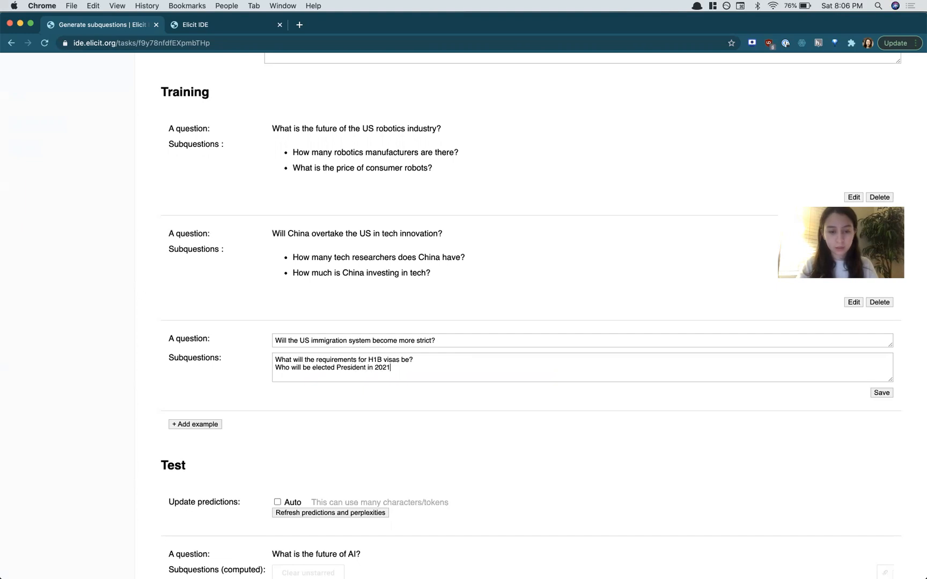
left_click(882, 392)
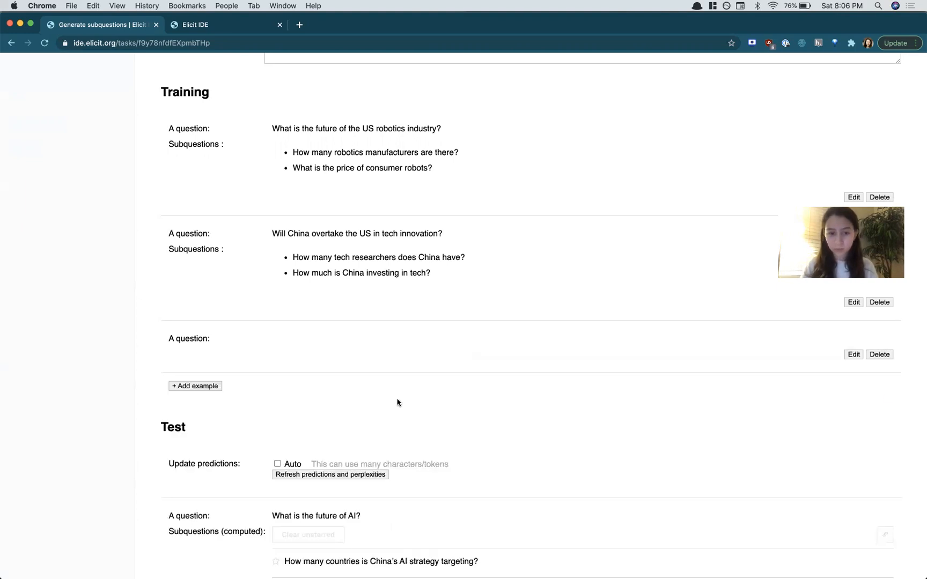
Step: Refresh the predictions and perplexities for the test example
scroll(336, 419, "down", 8)
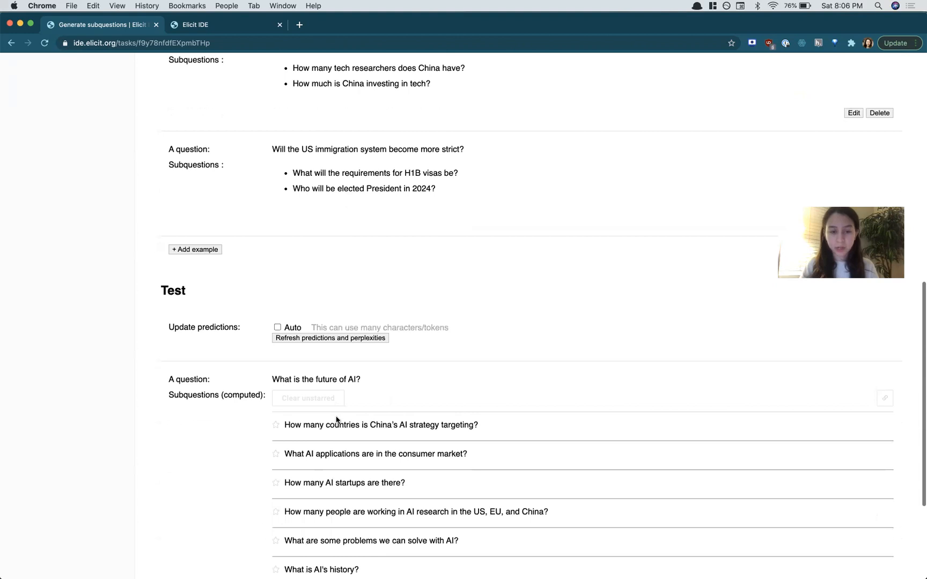
left_click(299, 184)
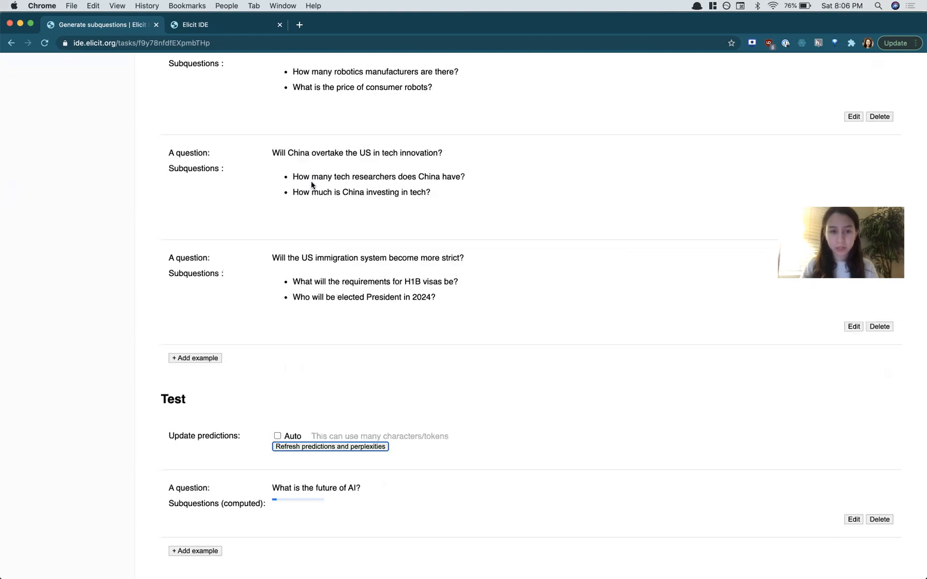
scroll(361, 473, "down", 5)
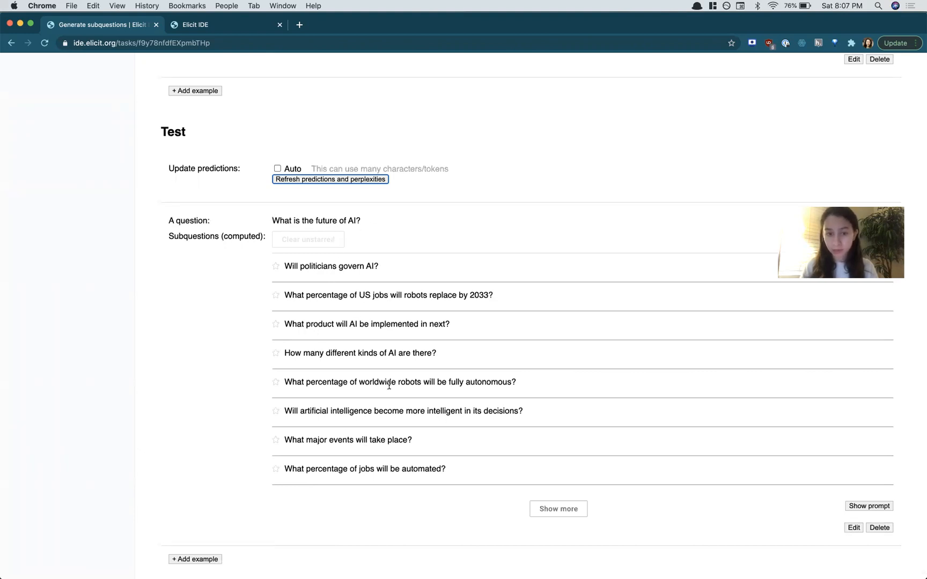
scroll(389, 385, "up", 4)
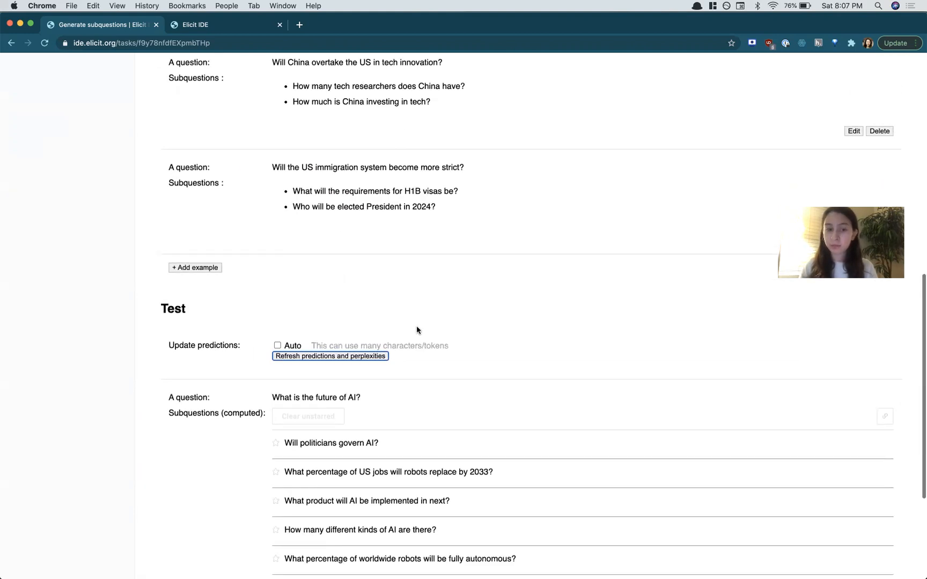
scroll(417, 329, "down", 4)
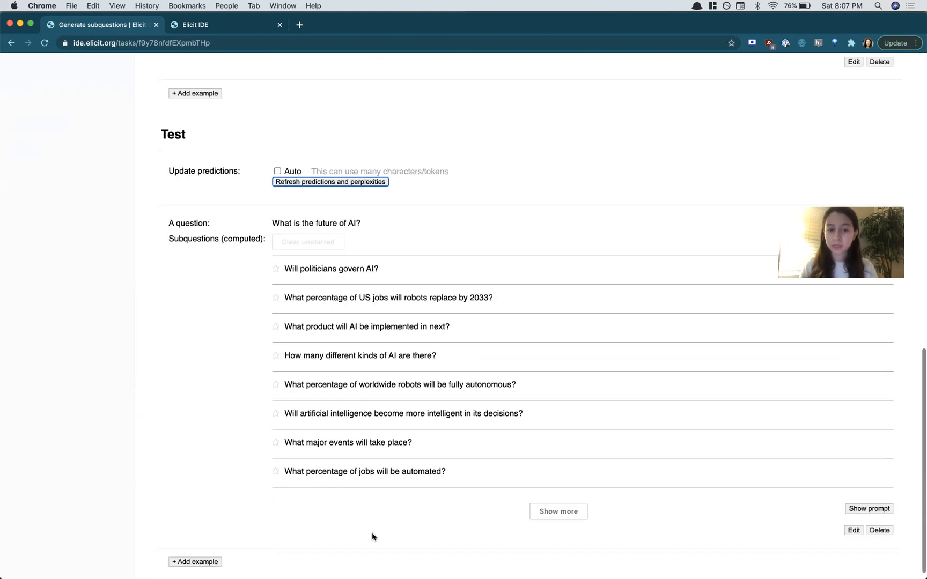
left_click(398, 340)
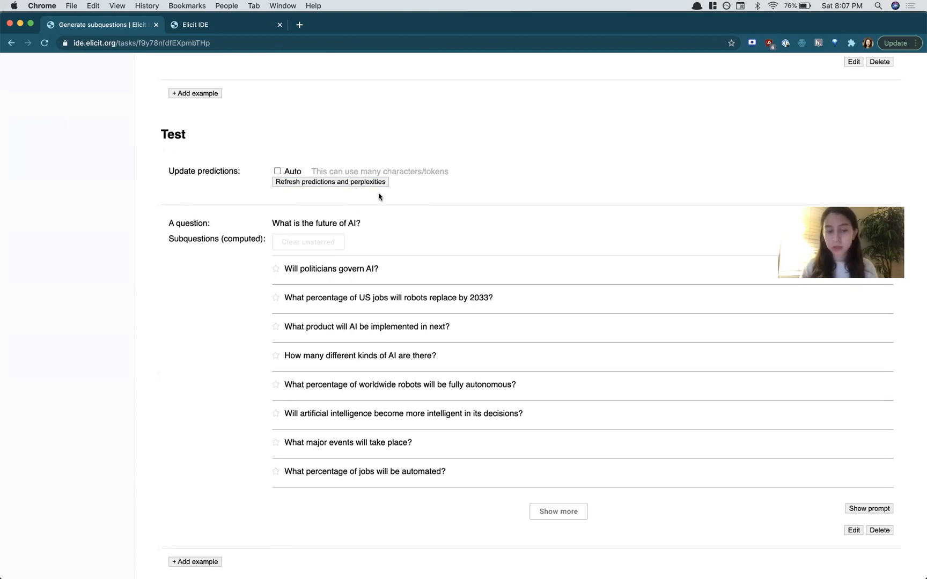
scroll(451, 312, "down", 1)
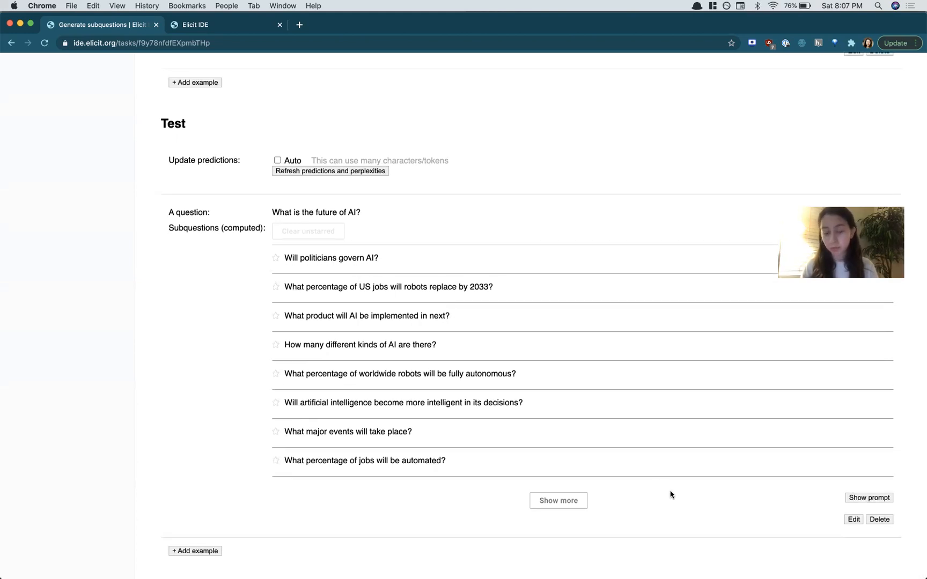
Step: Edit the test example, add reference subquestions "How many AI research papers are being published?" and "How much funding is going into AI?", and save
left_click(852, 520)
scroll(413, 468, "down", 5)
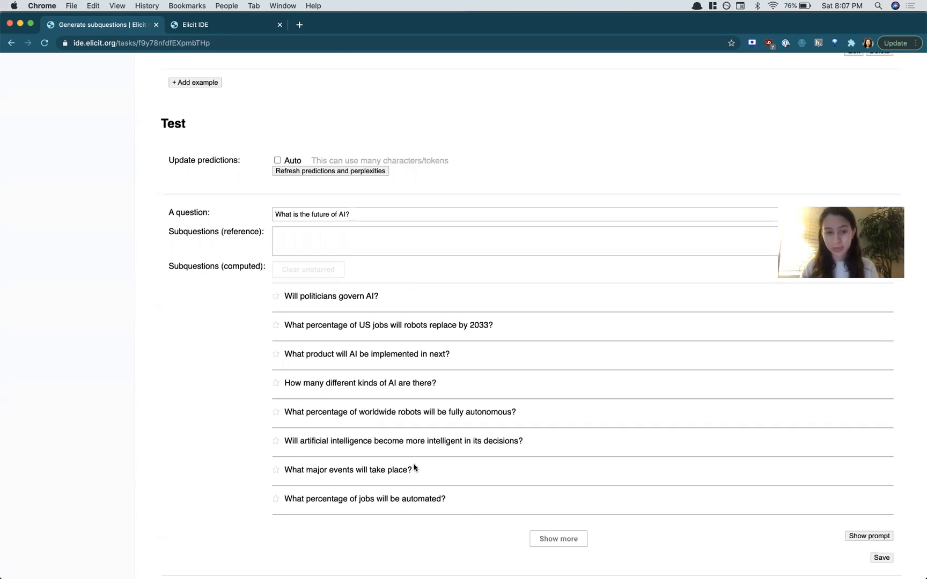
left_click_drag(170, 232, 267, 234)
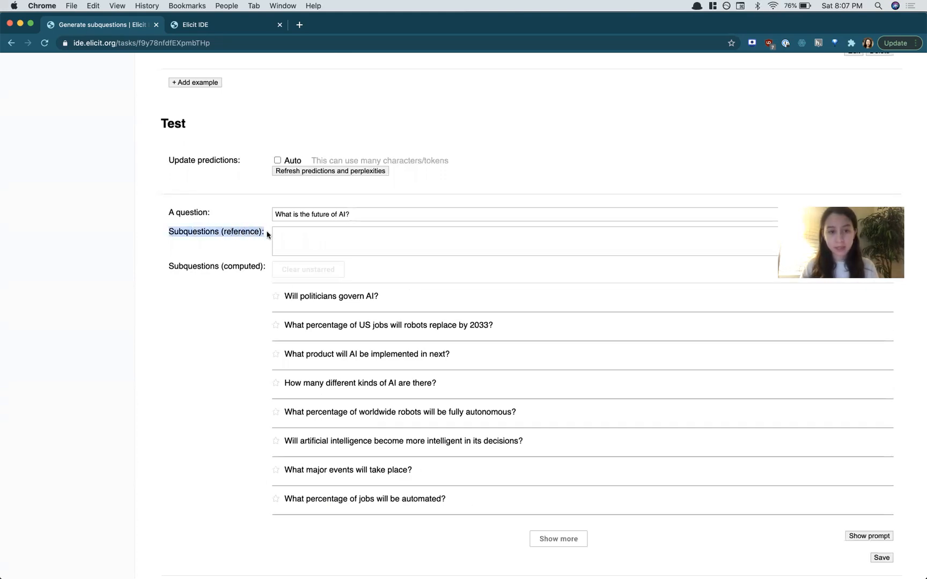
left_click(266, 234)
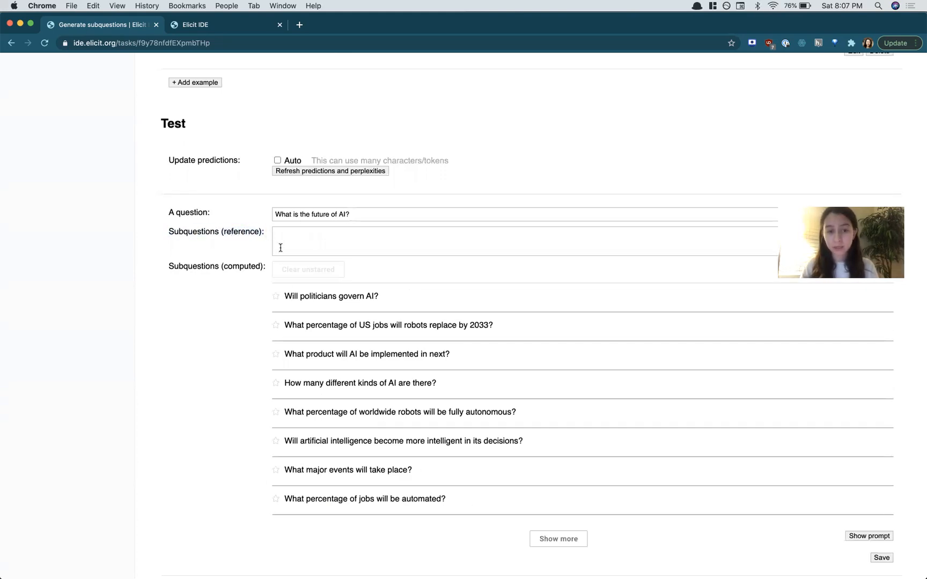
left_click(295, 232)
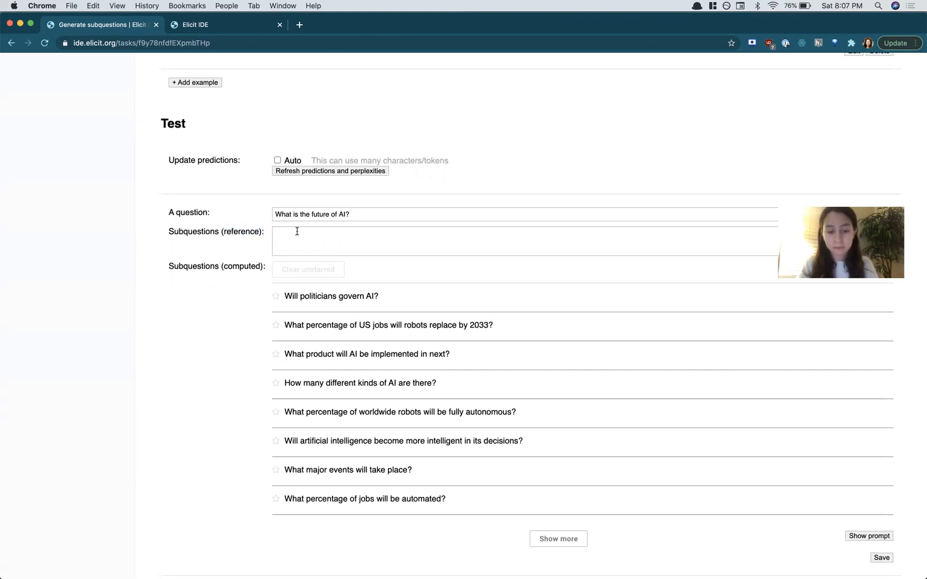
type("How many IA")
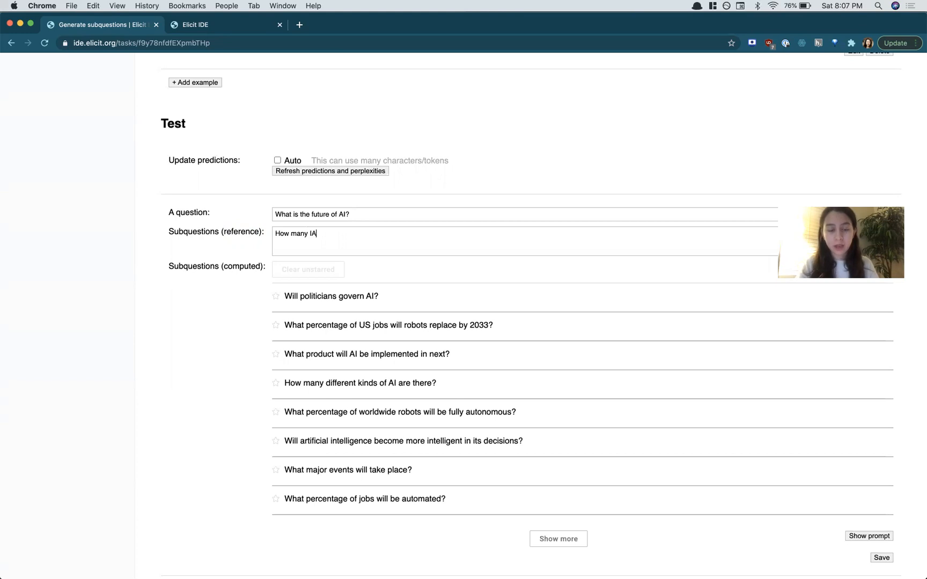
key("BackSpace")
key("BackSpace")
type("AI research papers are being published?")
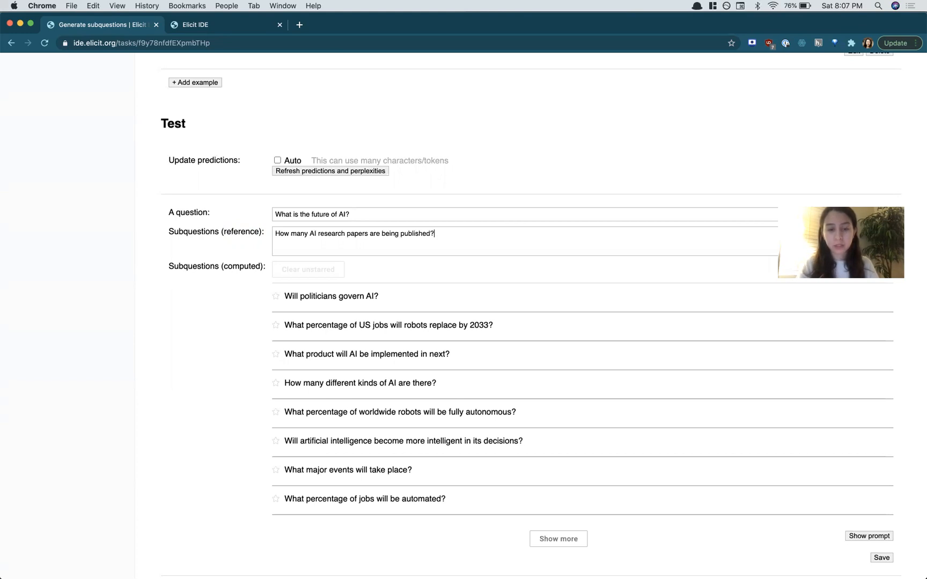
type("HOw m")
key("BackSpace")
type("ow much funding is going into AI?")
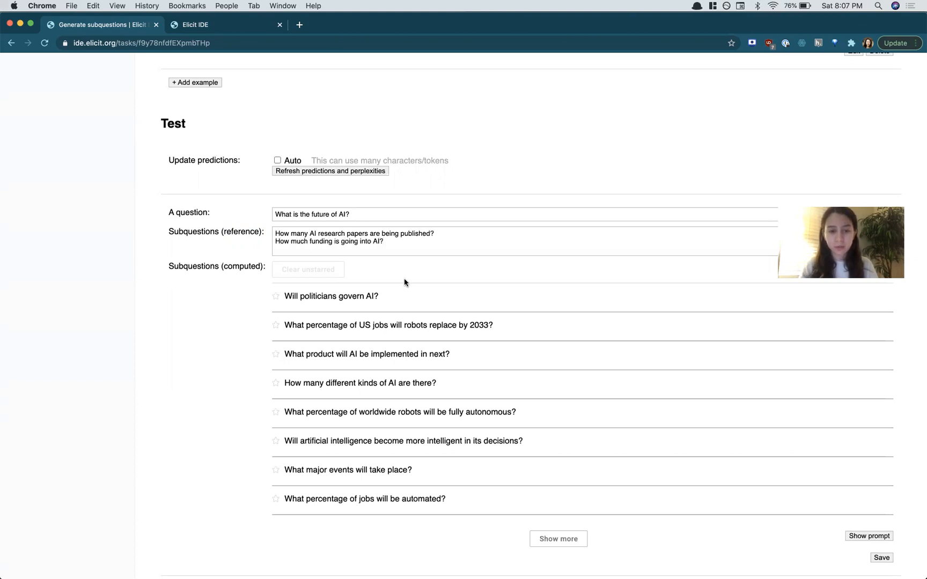
scroll(404, 279, "down", 1)
scroll(403, 282, "down", 1)
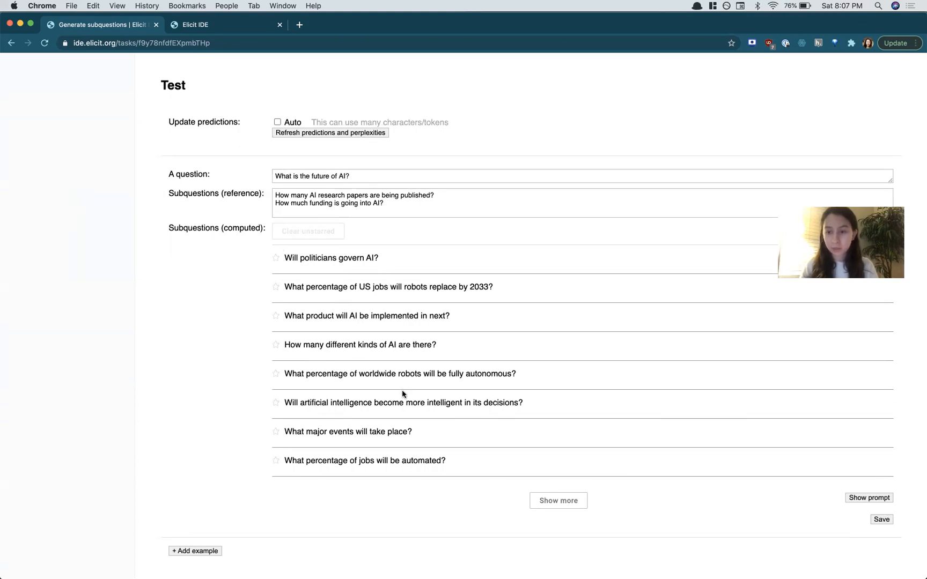
left_click_drag(275, 194, 418, 206)
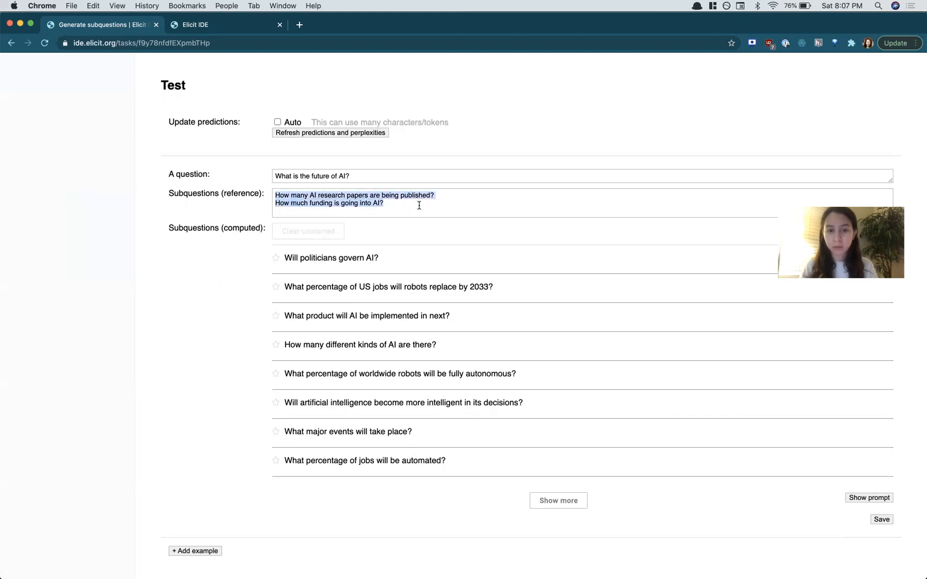
left_click(419, 205)
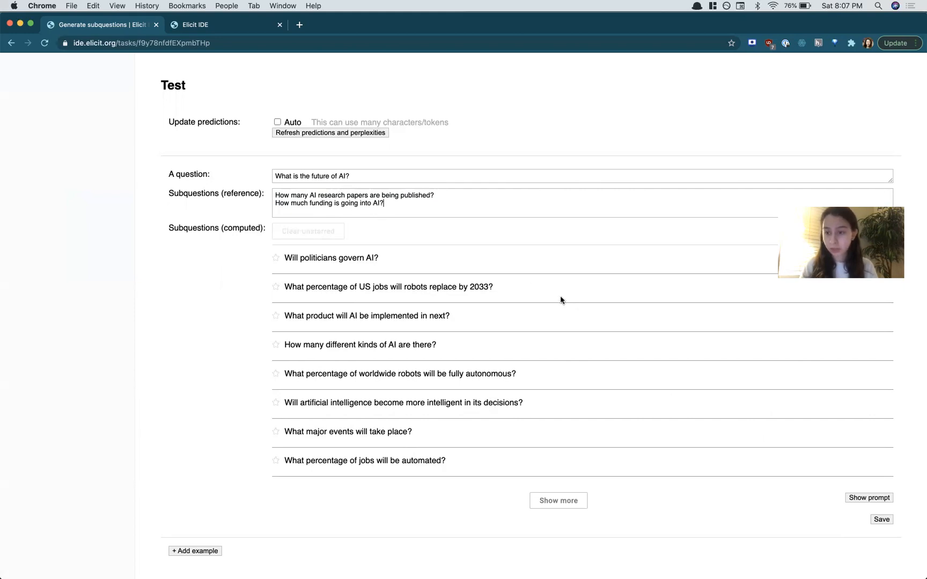
left_click_drag(384, 204, 276, 194)
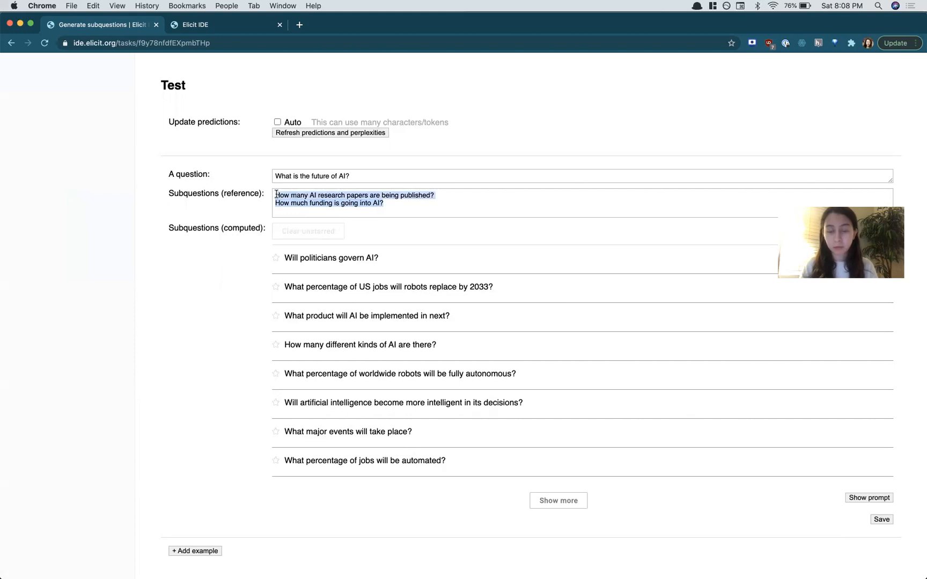
left_click(428, 207)
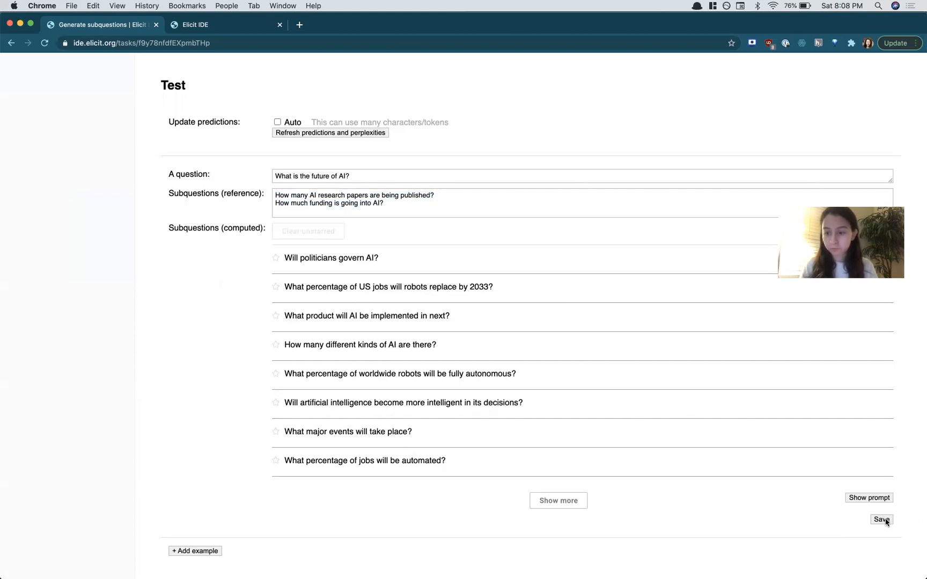
left_click(882, 519)
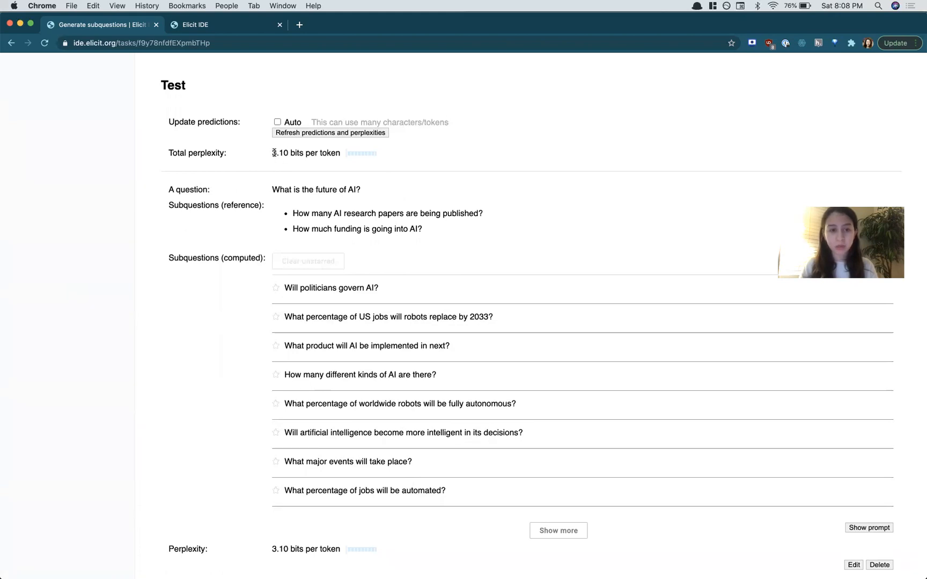
Step: Examine the total perplexity reported for the test set
left_click_drag(272, 153, 288, 152)
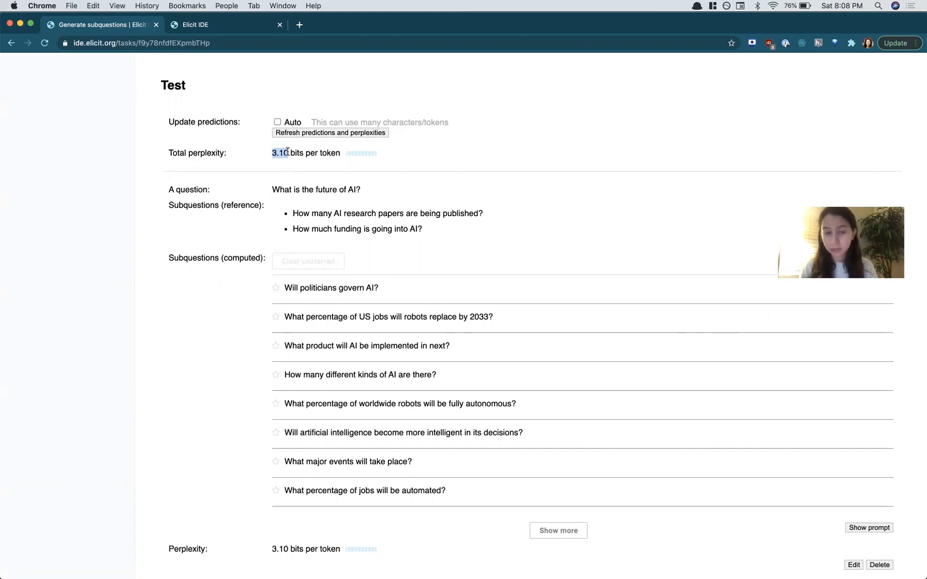
left_click(290, 152)
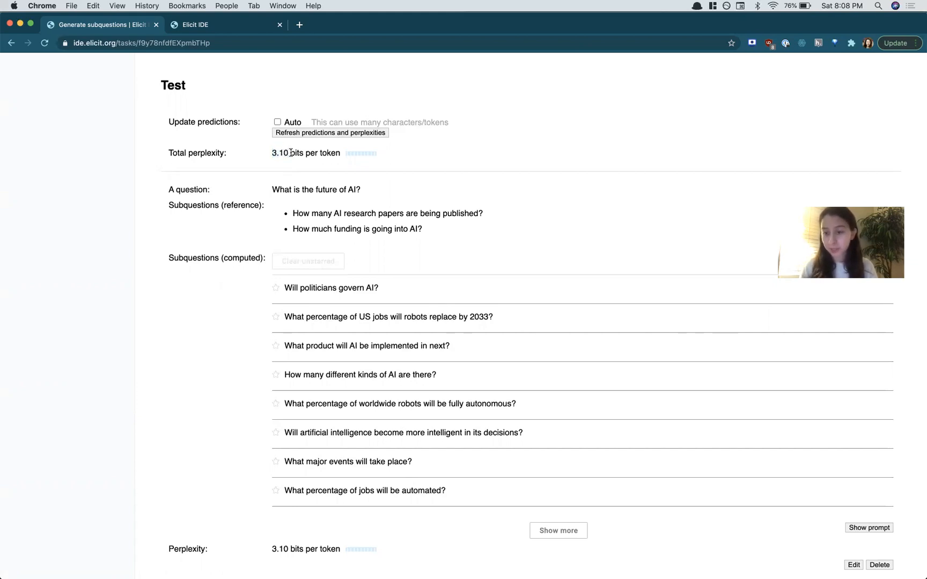
scroll(295, 154, "up", 3)
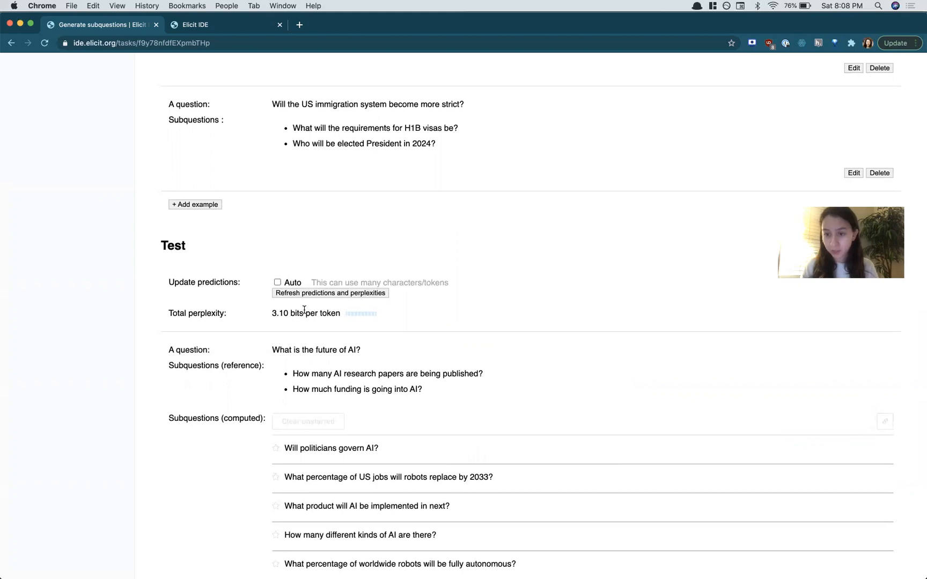
scroll(303, 310, "down", 2)
scroll(303, 310, "up", 15)
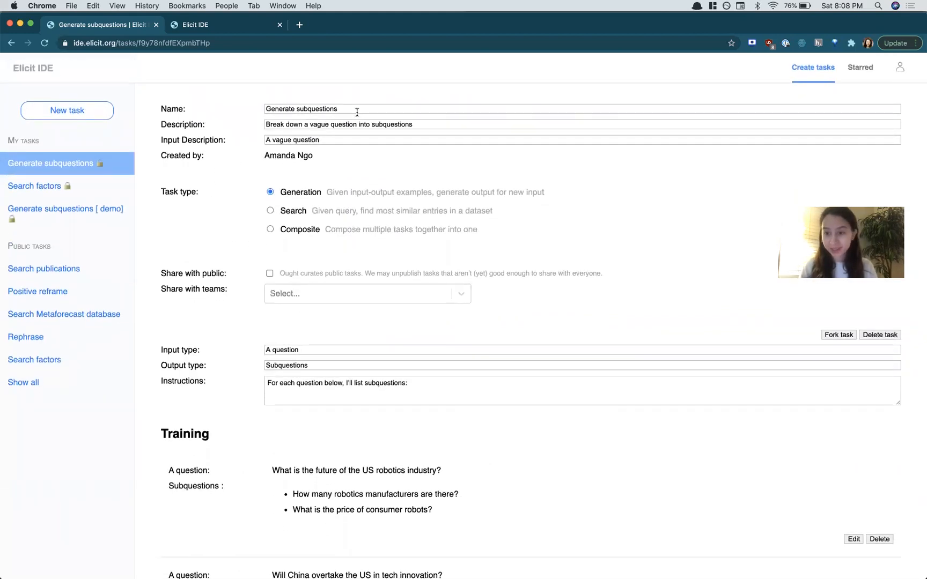
Step: Create a new task named "Search LessWrong articles" with the description "Searches over LessWrong article titles"
left_click(69, 118)
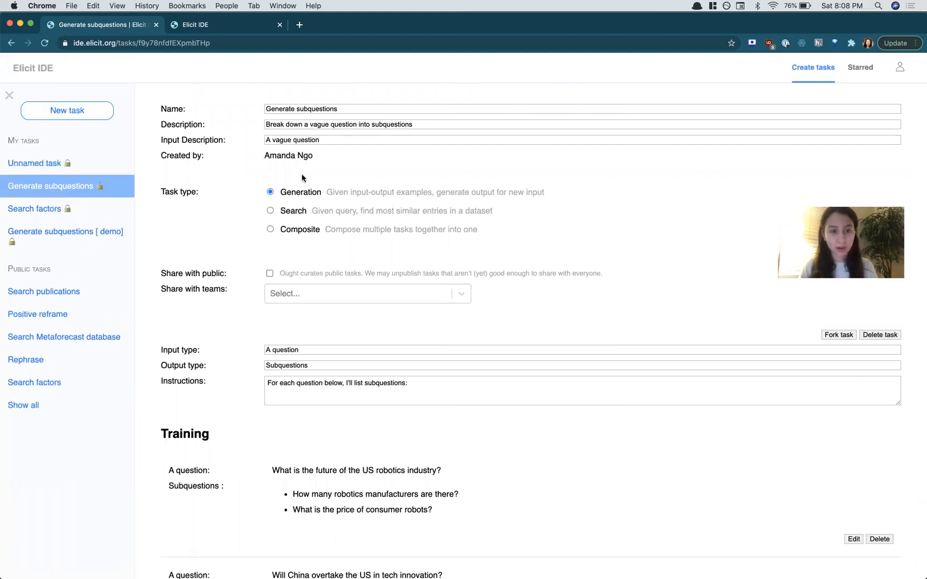
triple_click(325, 107)
type("Search")
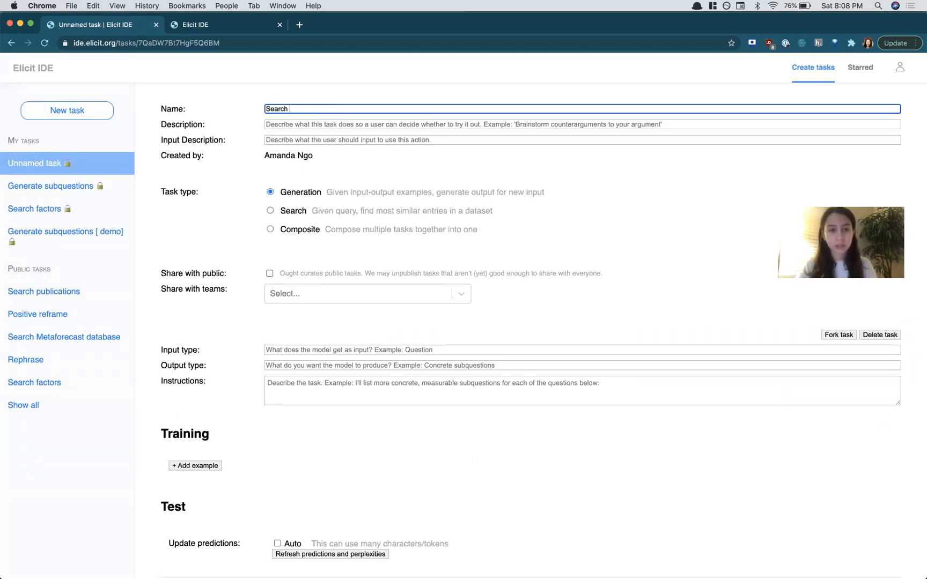
type(" LessWrong articles")
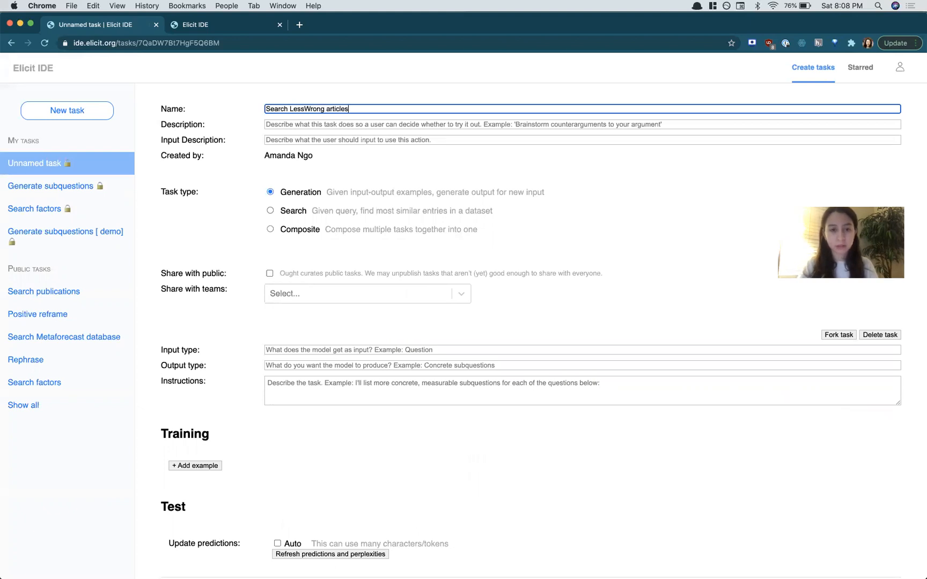
left_click(322, 124)
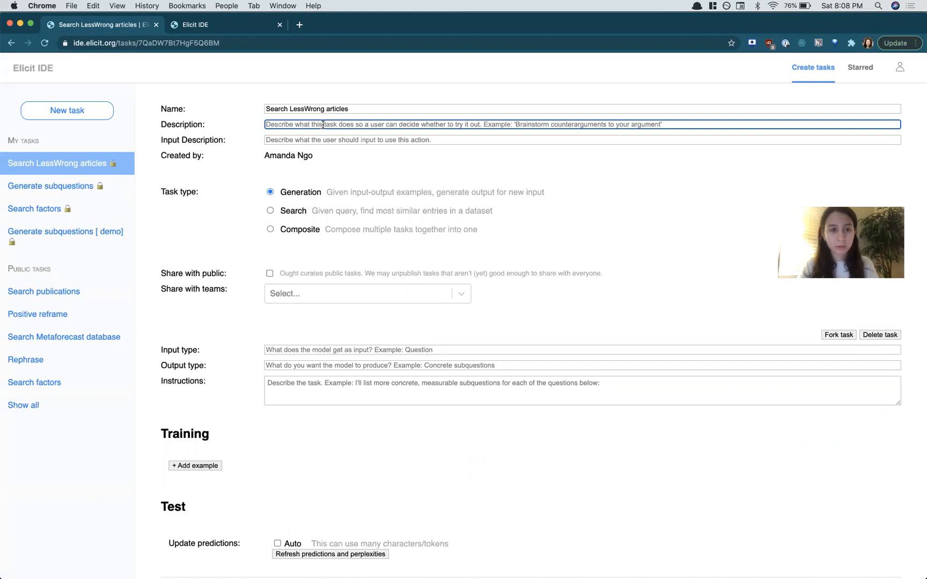
type("Searches over LessWrong article titles")
Step: Set the input description to "A keyword or a topic" and choose the Search task type
left_click(336, 140)
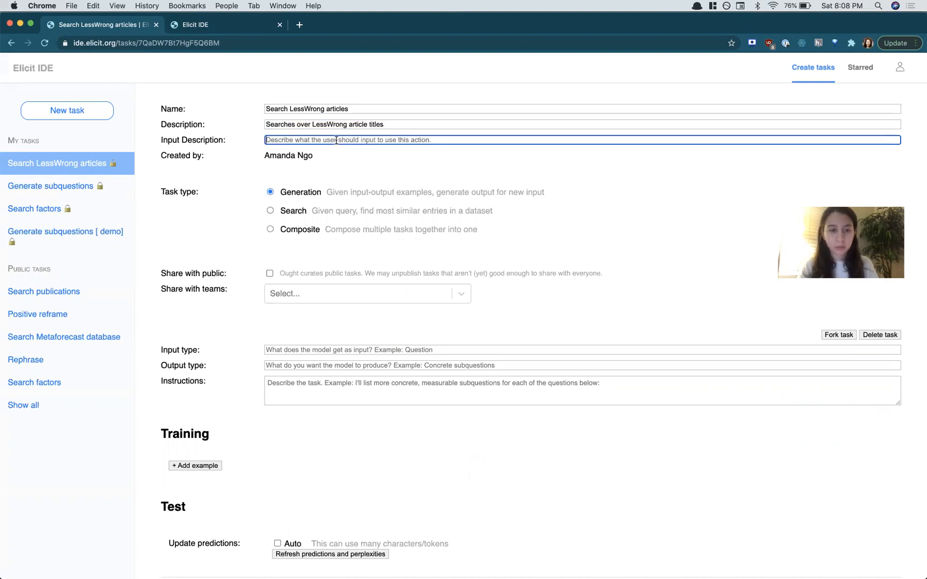
type("A keywor")
type("d or a question")
key("alt+shift+Left")
type("topic")
left_click(271, 212)
scroll(297, 365, "down", 2)
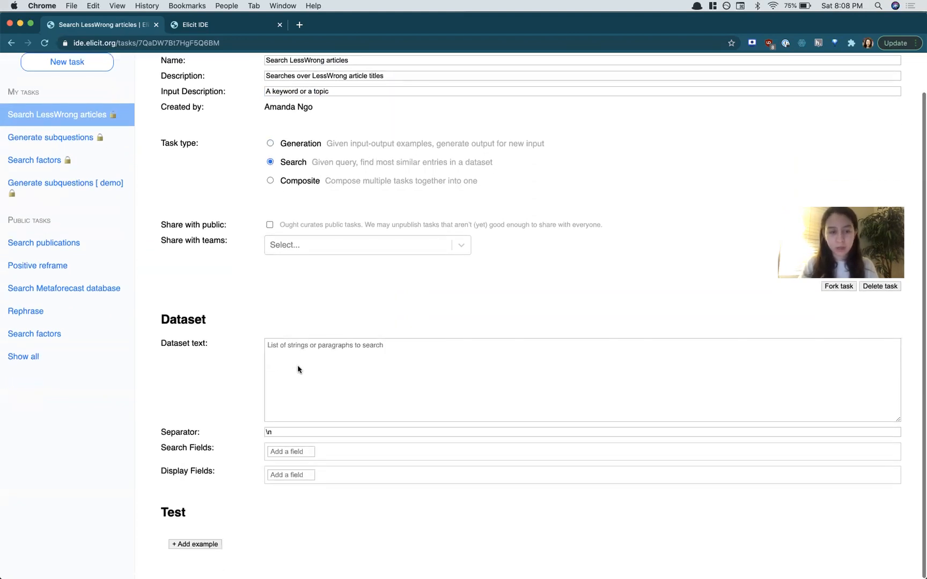
scroll(252, 346, "up", 1)
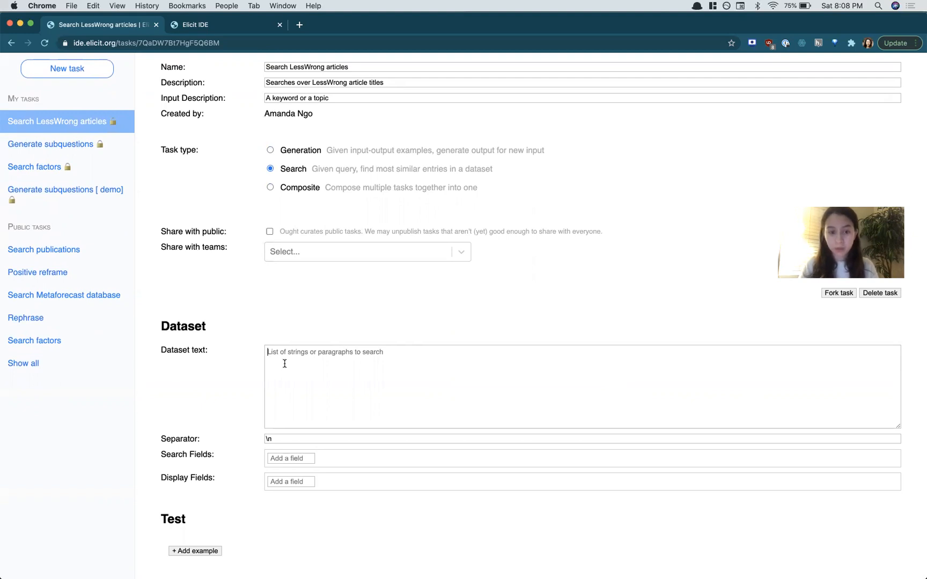
Step: Copy the list of LessWrong article titles and links from TextEdit and paste it into the dataset text
key("super+Tab")
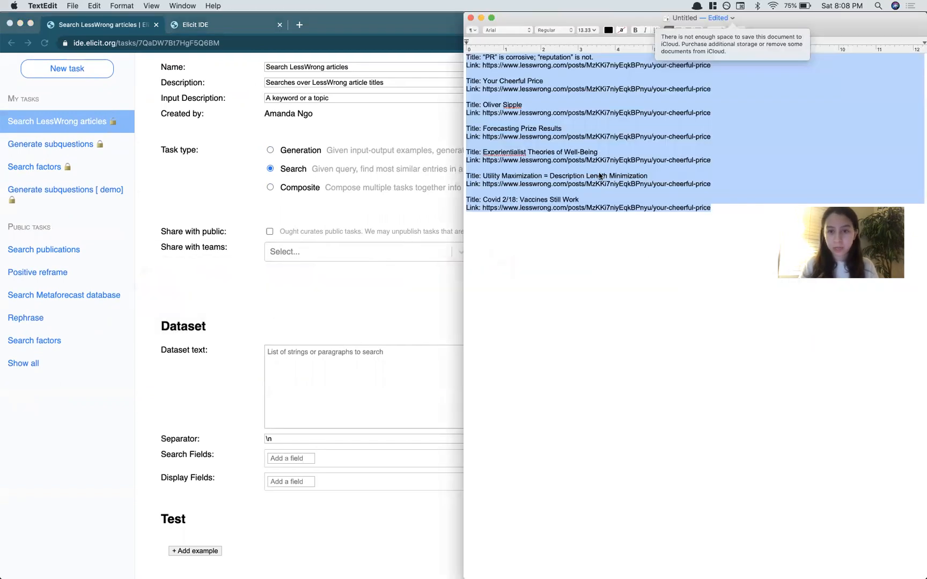
key("super+a")
key("super+c")
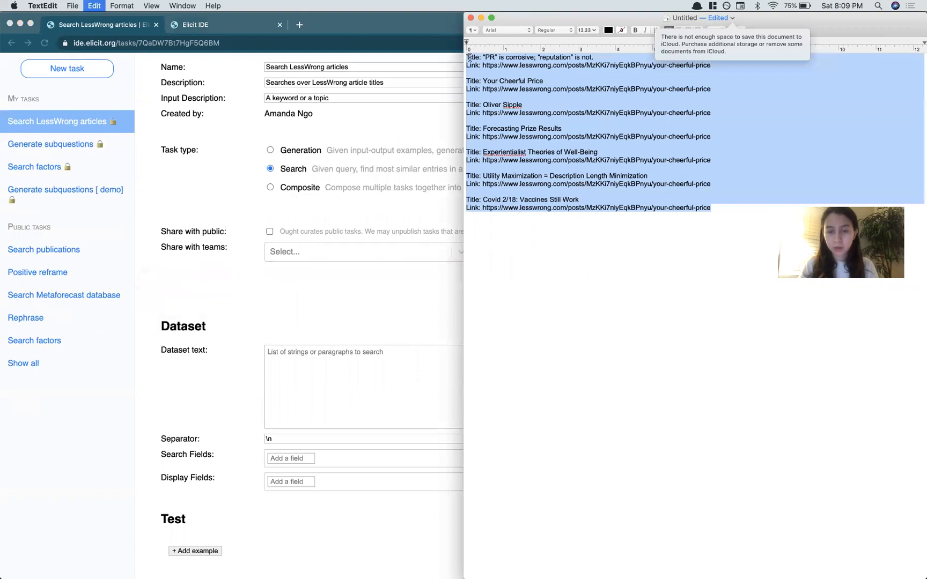
left_click(351, 400)
key("super+v")
scroll(322, 322, "down", 5)
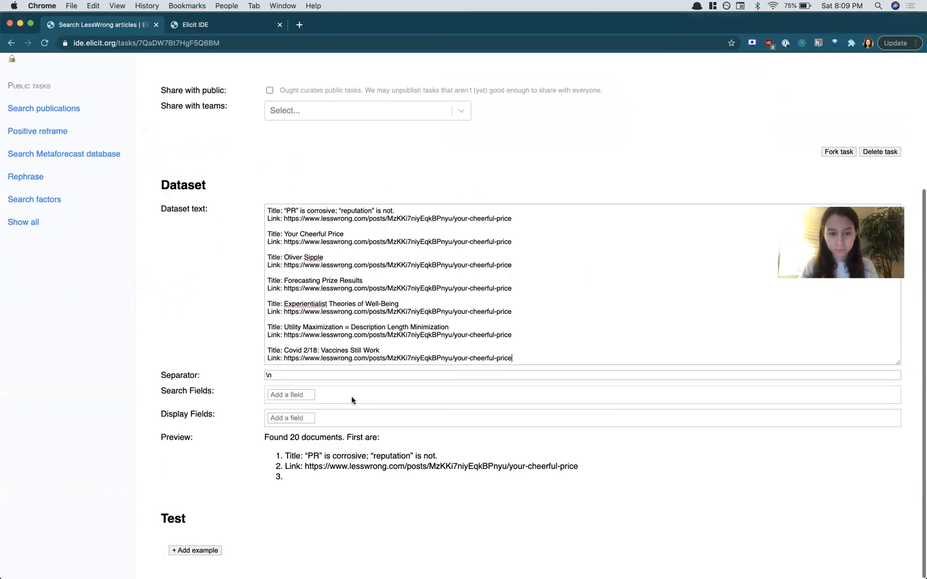
Step: Examine the pasted dataset entries and how the preview splits them into documents
mouse_move(267, 210)
left_mouse_down()
mouse_move(281, 208)
mouse_move(259, 212)
left_mouse_up()
left_click(281, 209)
left_click(284, 211)
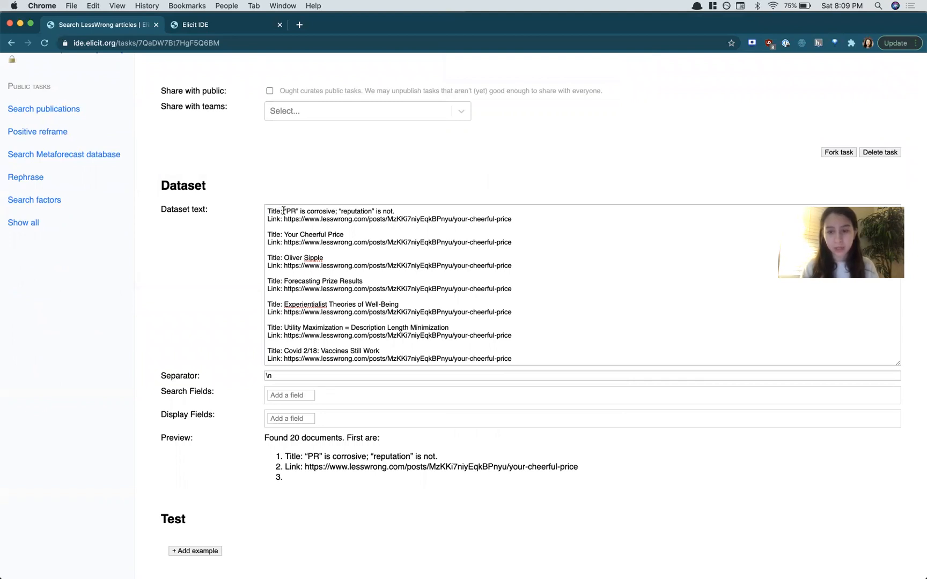
key("shift+super+Right")
left_click(282, 219)
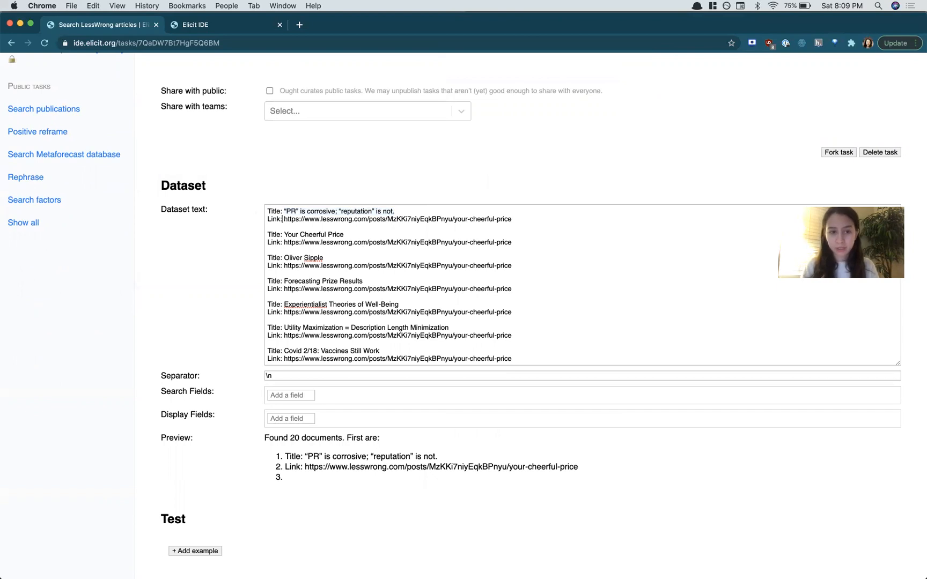
left_click_drag(518, 218, 274, 182)
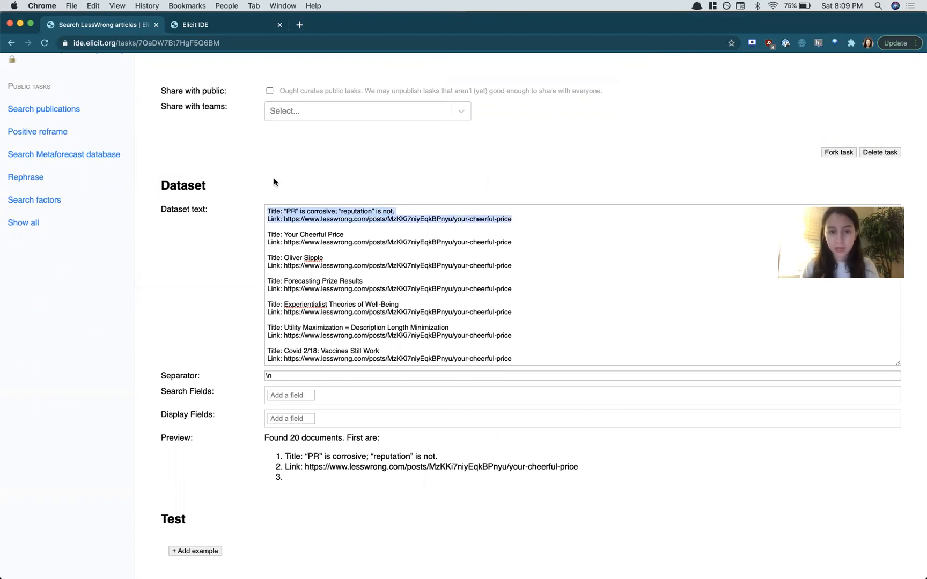
left_click_drag(267, 230, 529, 239)
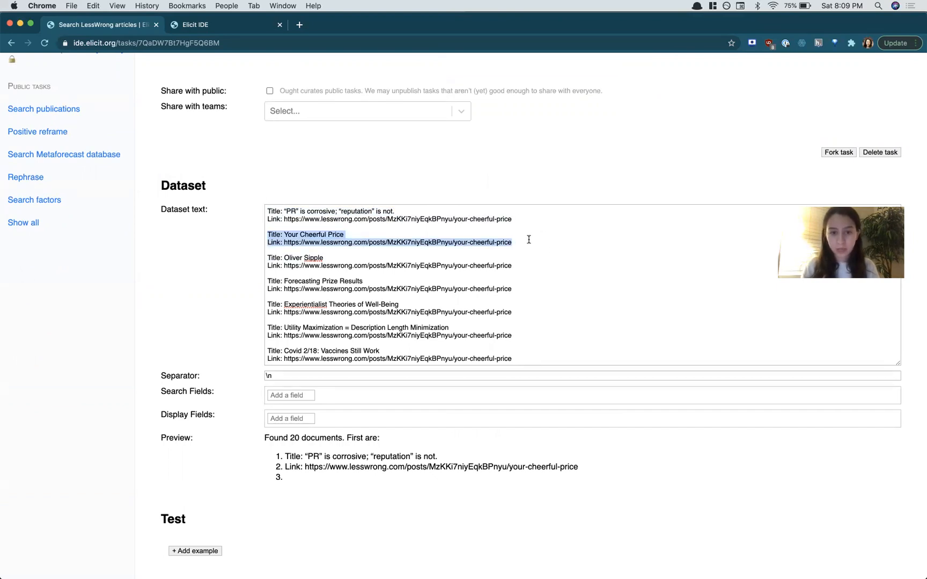
left_click_drag(268, 214, 532, 378)
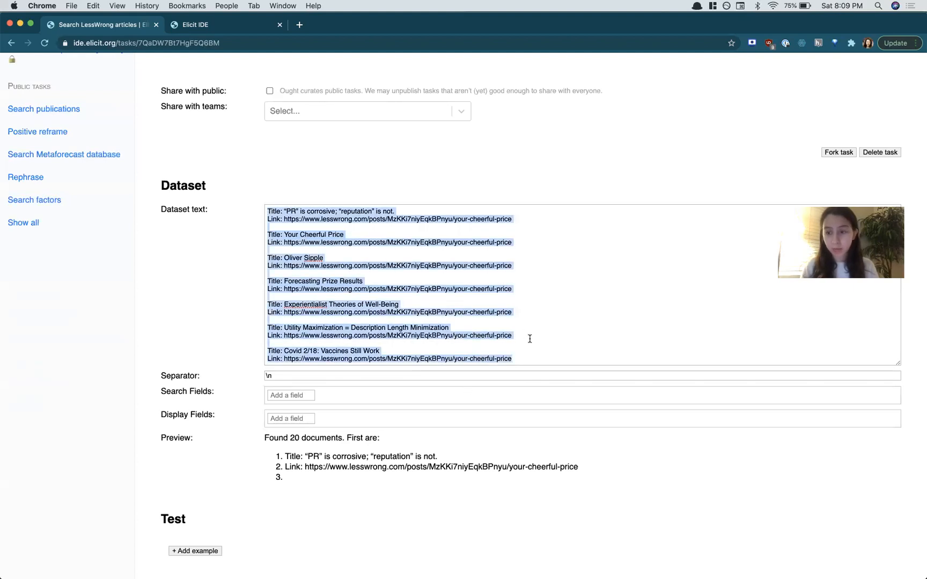
left_click(528, 355)
Step: Set the dataset separator to \n\n so each title and link pair becomes one document
scroll(528, 355, "down", 1)
left_click_drag(161, 375, 215, 374)
double_click(180, 374)
left_click(157, 377)
left_click(281, 374)
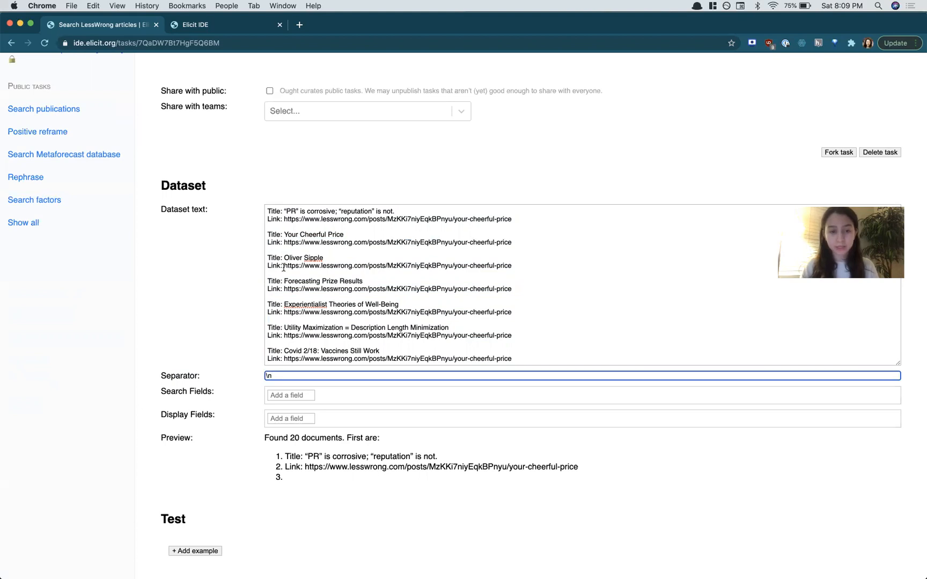
left_click_drag(267, 211, 522, 217)
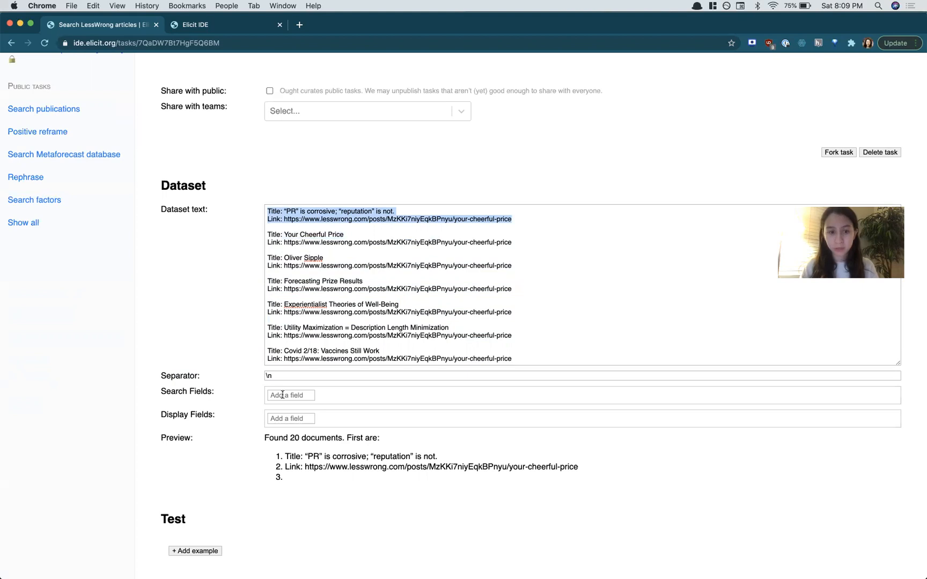
left_click(278, 373)
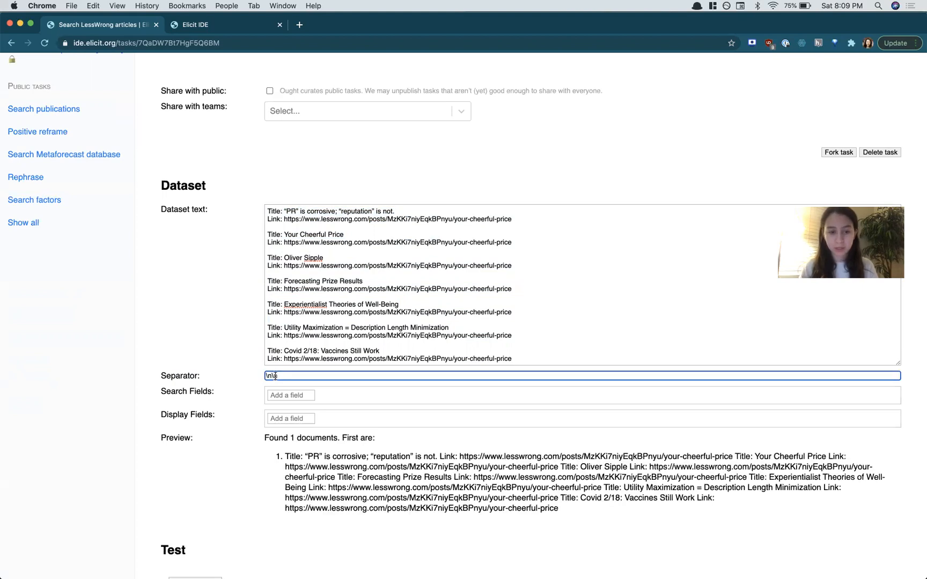
left_click(285, 459)
left_click_drag(285, 459, 734, 455)
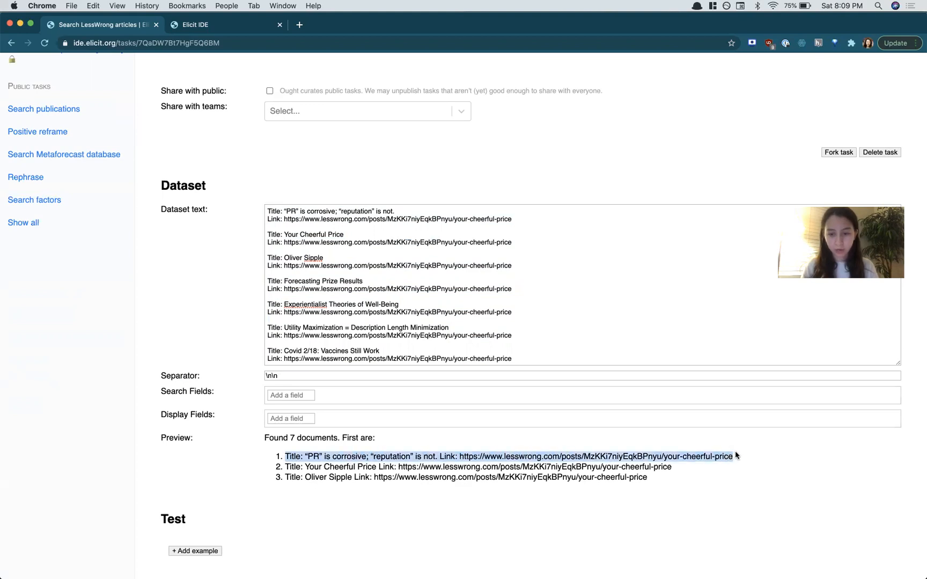
left_click(287, 457)
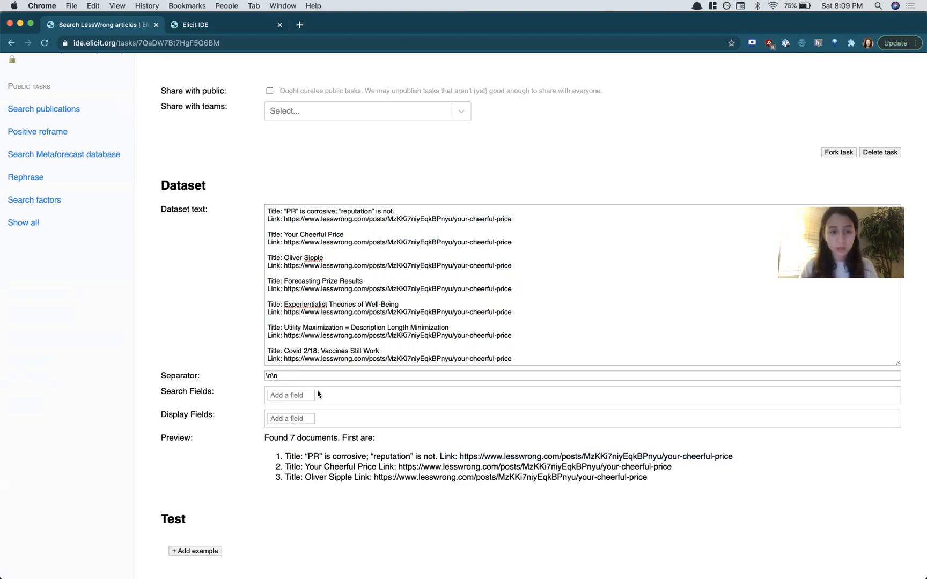
Step: Add Title as the search field
left_click(281, 398)
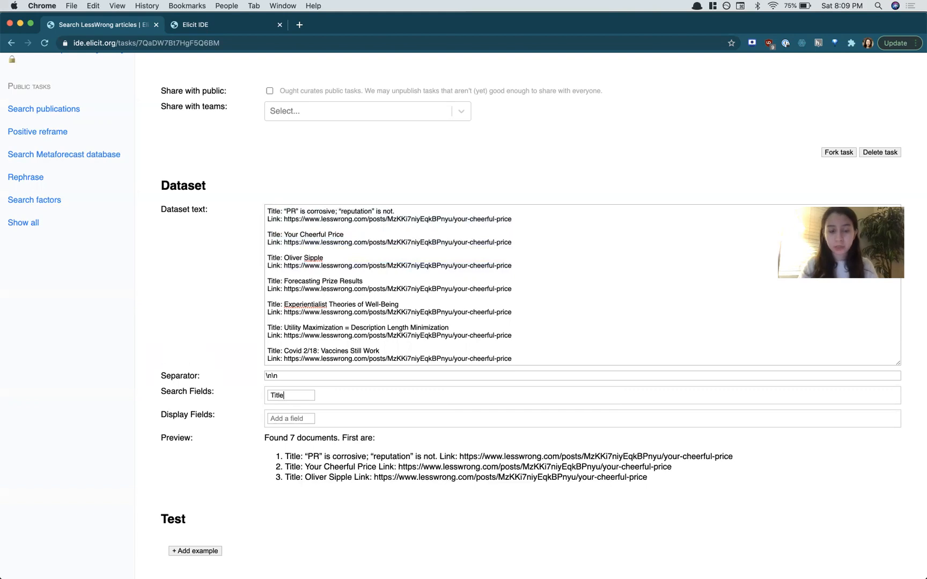
key("Return")
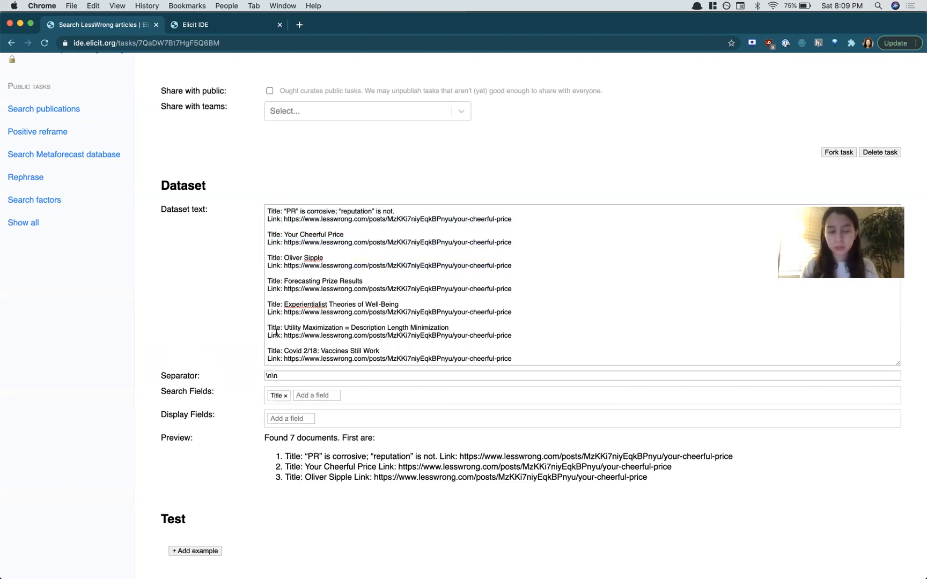
key("super+shift+Right")
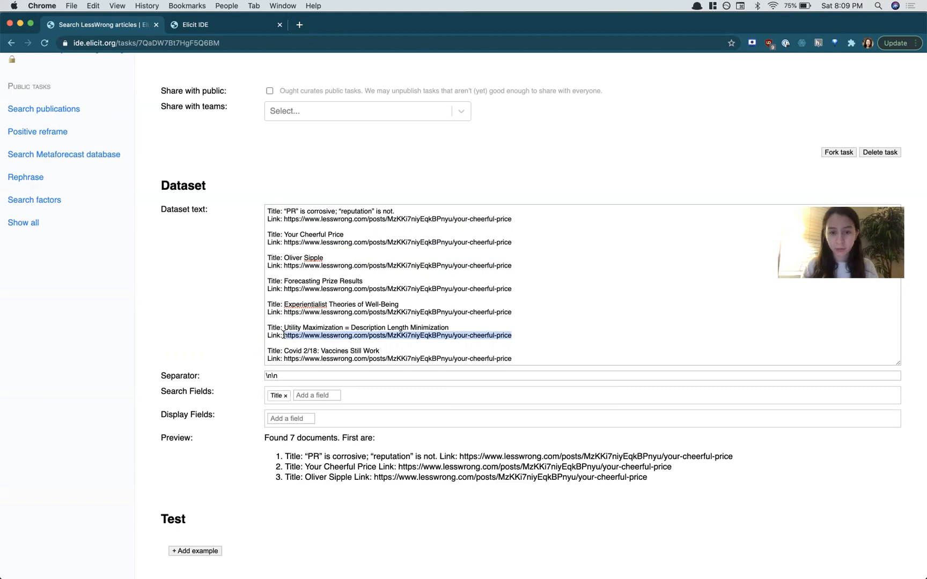
Step: Add Title and Link as the display fields
left_click(281, 419)
type("Title")
key("Return")
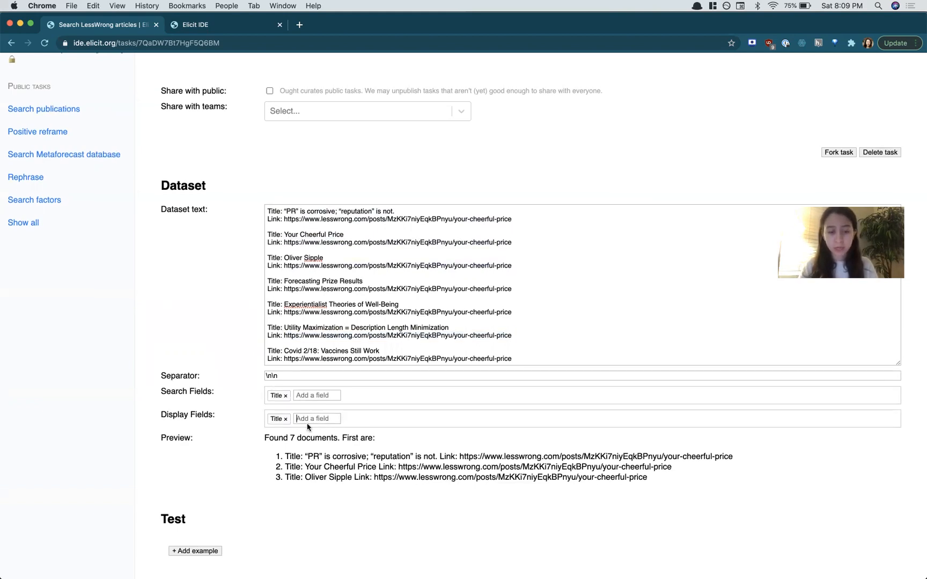
type("Link")
key("BackSpace")
key("BackSpace")
key("BackSpace")
key("BackSpace")
type("Link")
key("Return")
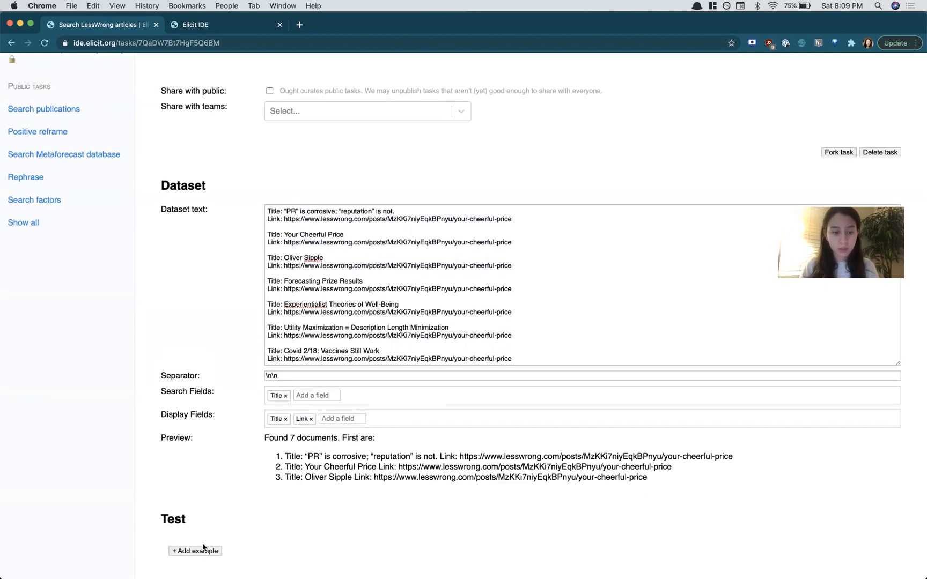
Step: Add a test example with the query "Cheerful" and save it
left_click(185, 551)
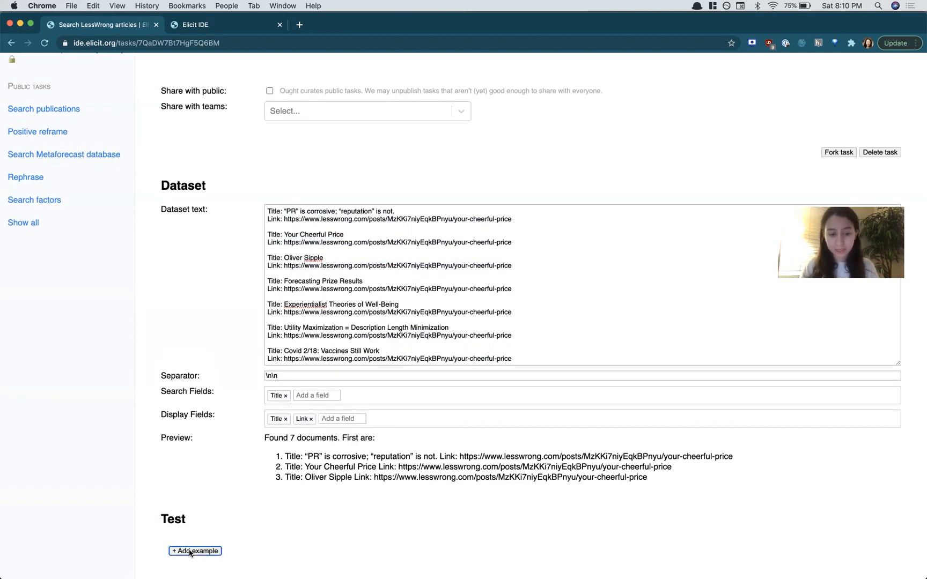
scroll(316, 524, "down", 2)
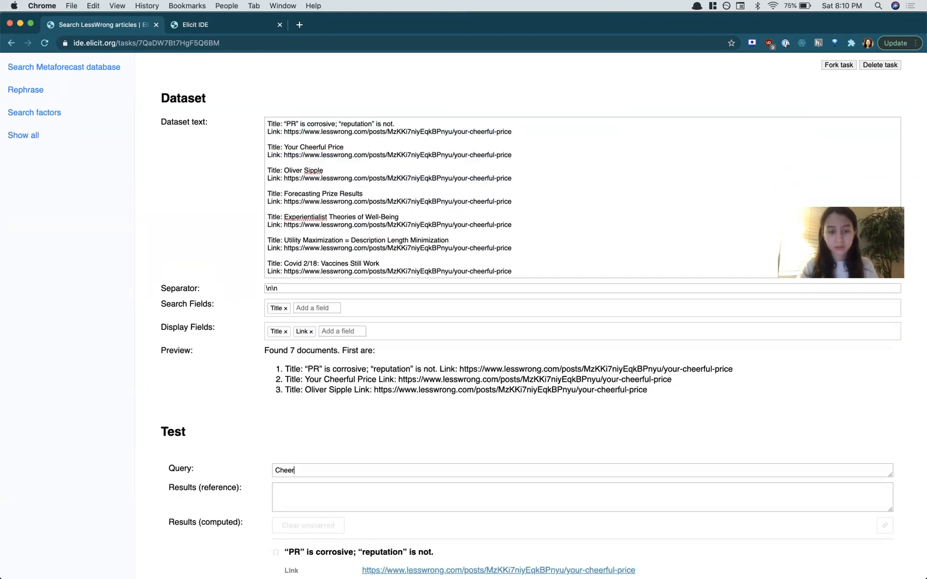
scroll(840, 531, "down", 8)
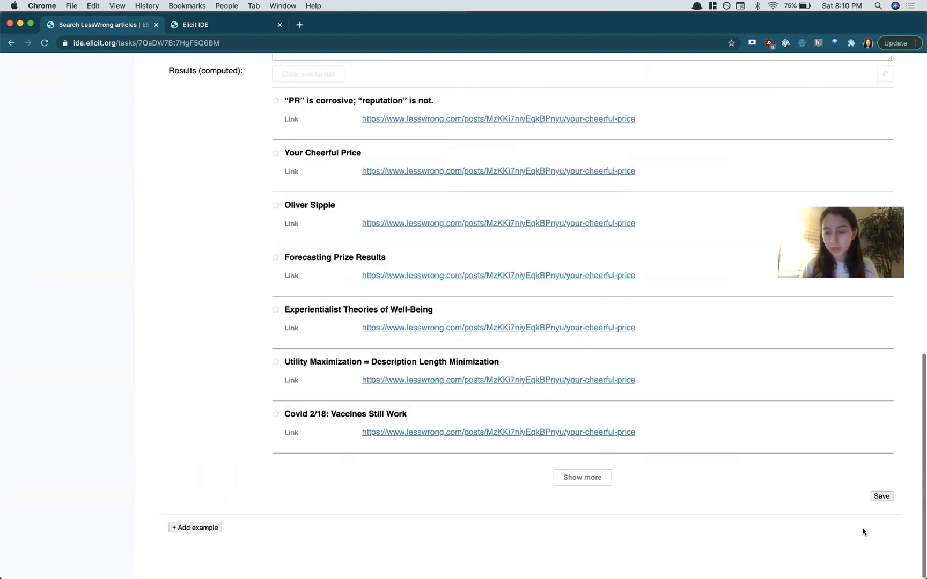
left_click(880, 519)
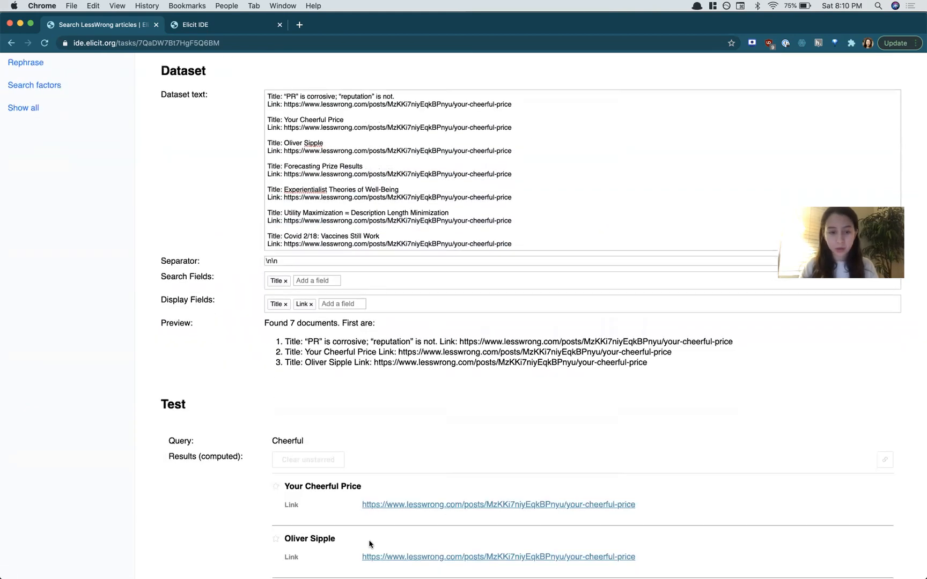
Step: Review the computed search results for the Cheerful test query
scroll(307, 351, "down", 3)
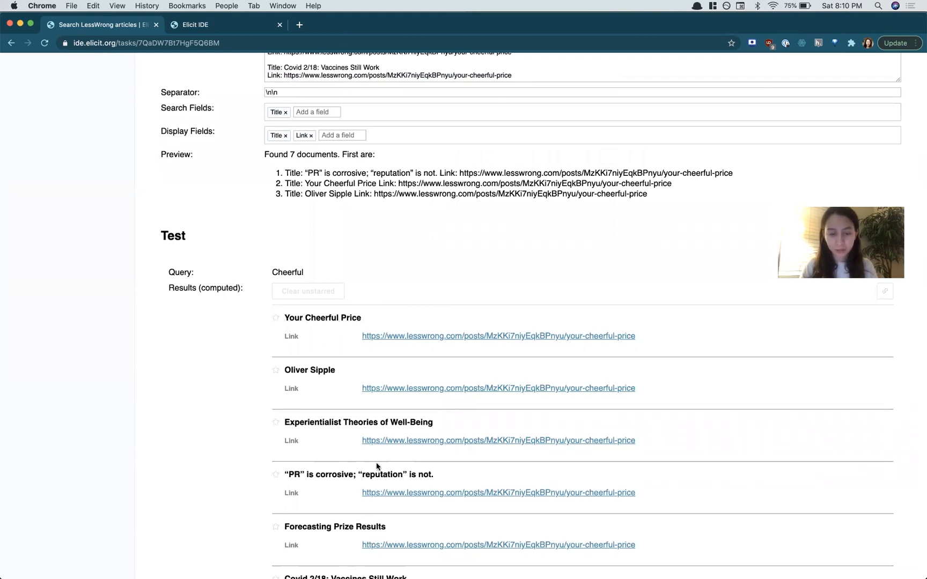
scroll(377, 467, "down", 3)
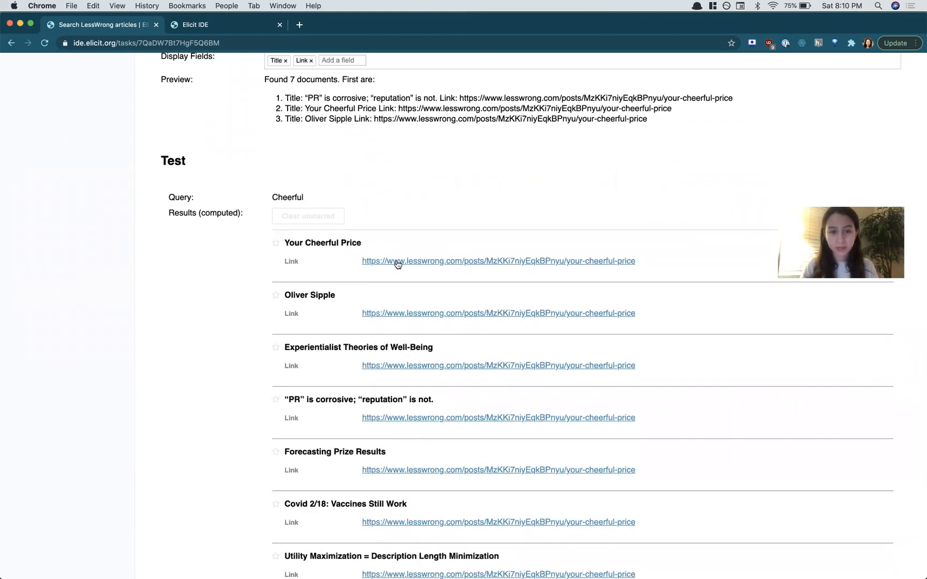
scroll(399, 273, "down", 4)
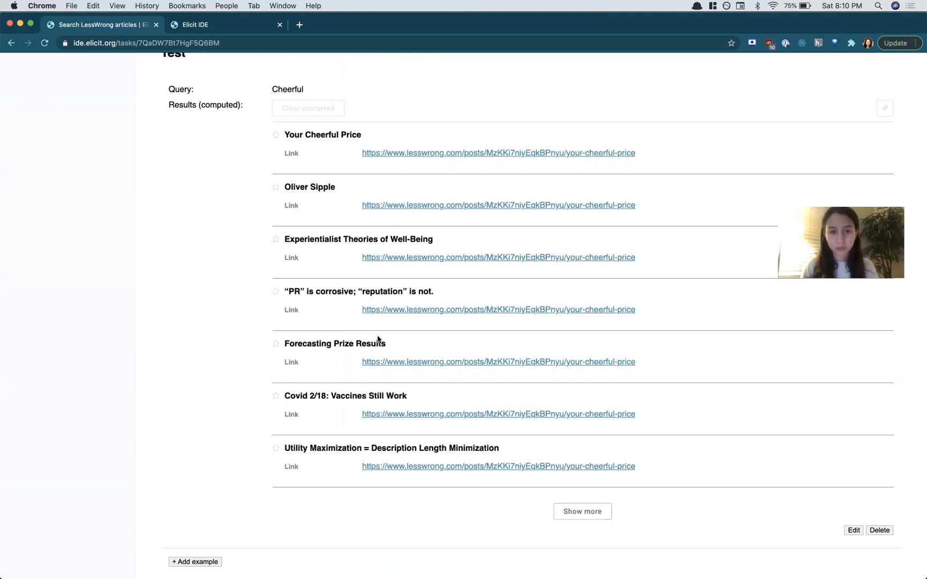
scroll(378, 336, "up", 15)
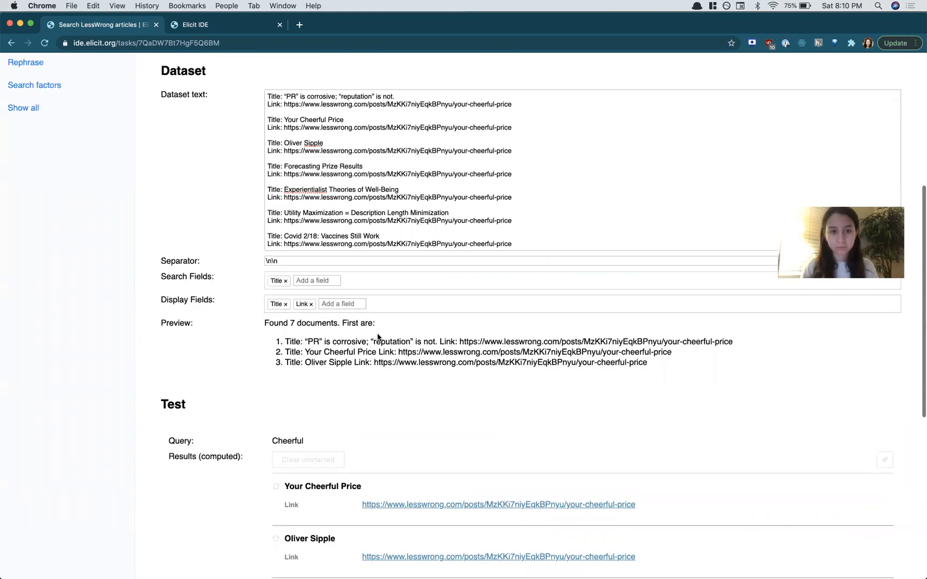
scroll(377, 333, "up", 5)
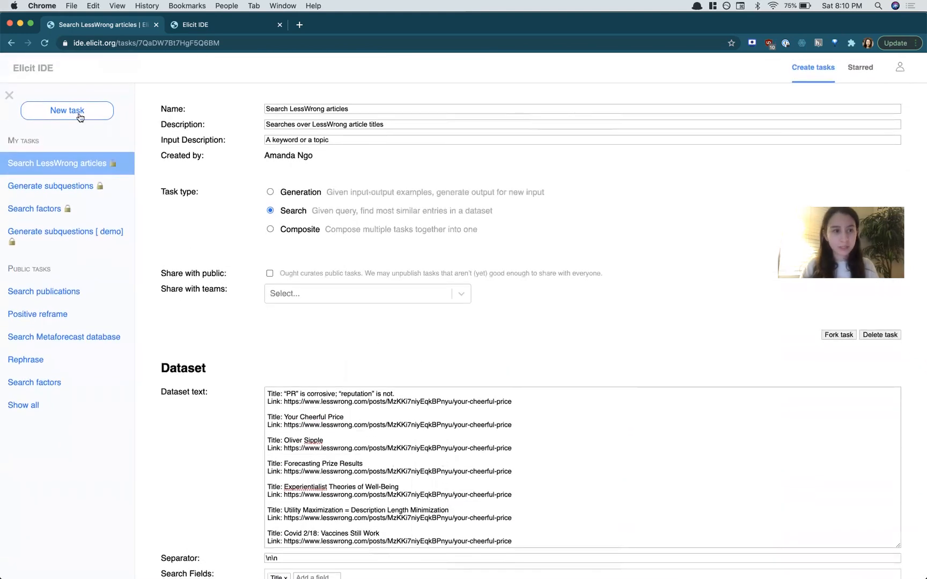
Step: Create a new composite task that combines the Generate subquestions and Search factors tasks
left_click(74, 114)
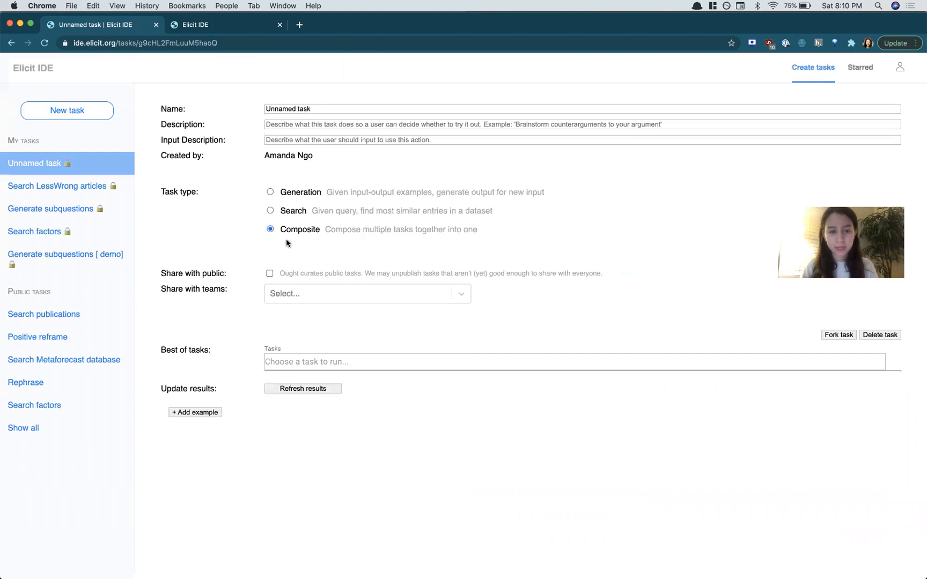
left_click(274, 362)
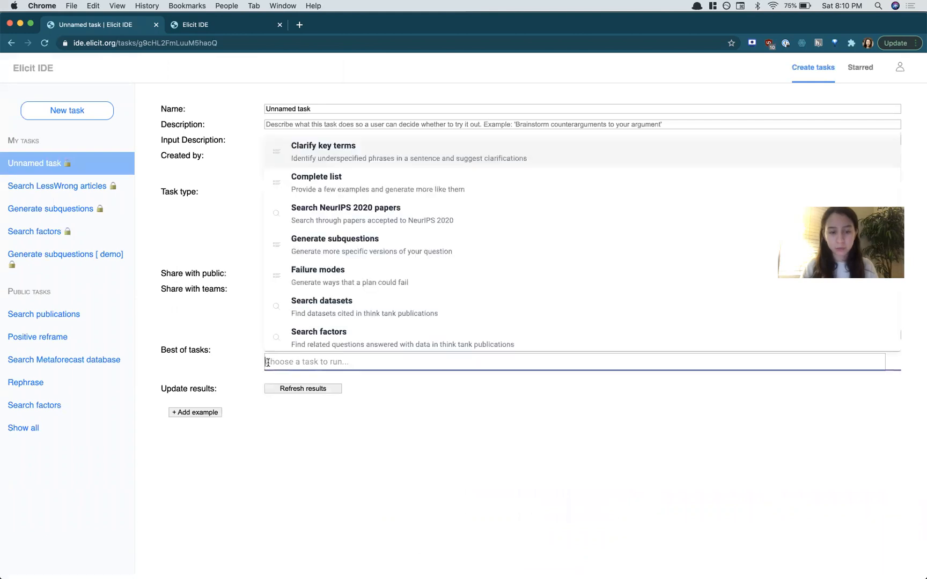
left_click(332, 369)
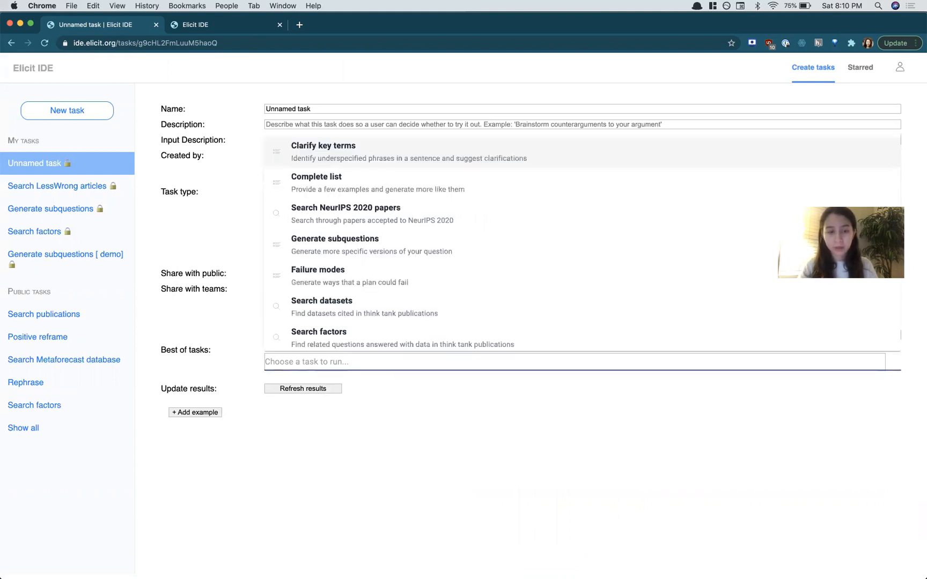
type("Generate")
left_click(423, 389)
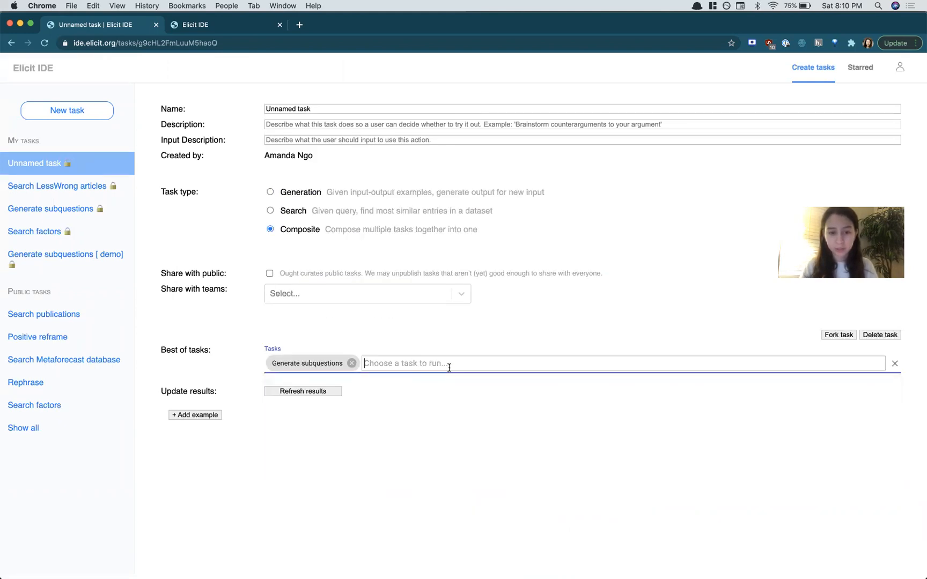
left_click(435, 367)
type("Search factors")
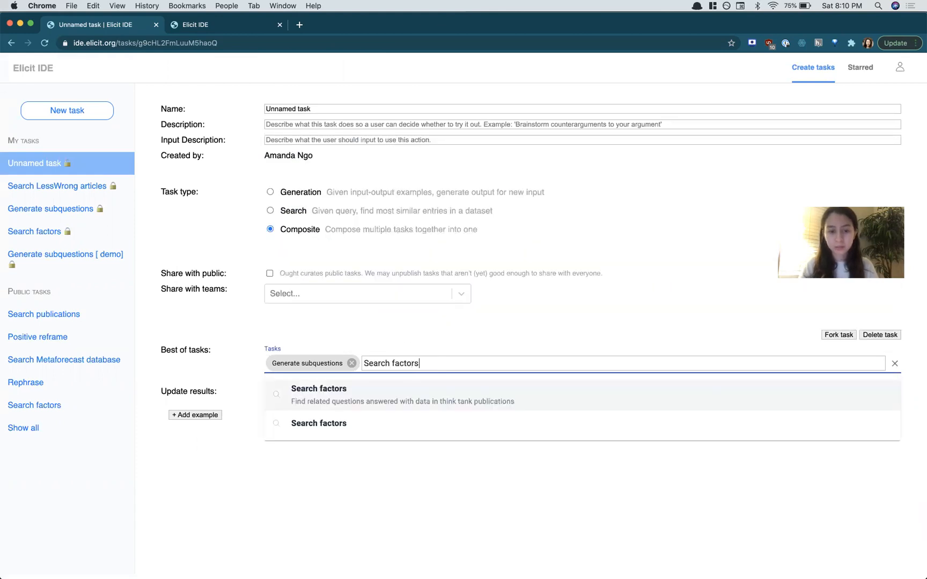
left_click(441, 393)
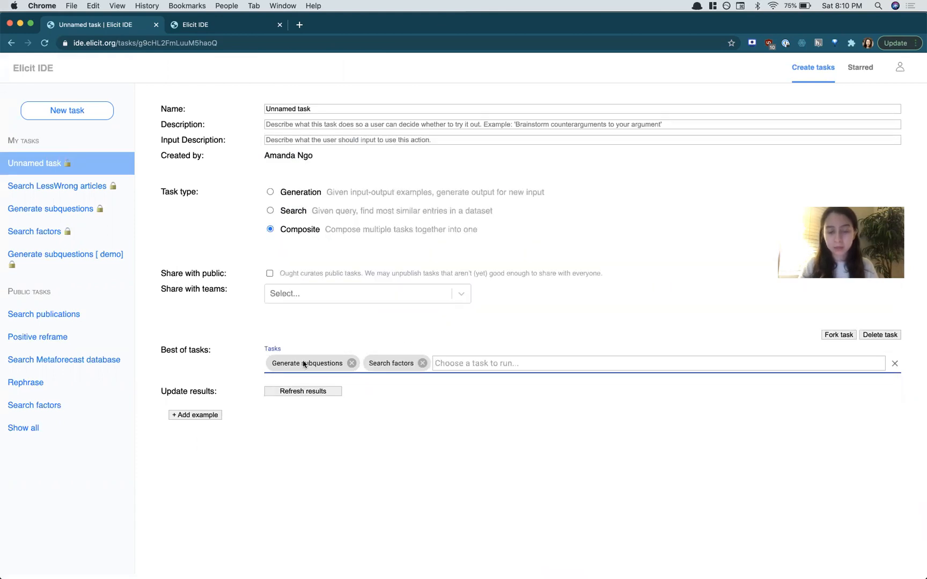
Step: Add a test example with the input "What is the future of AI?" and save it
left_click(185, 417)
scroll(343, 510, "down", 1)
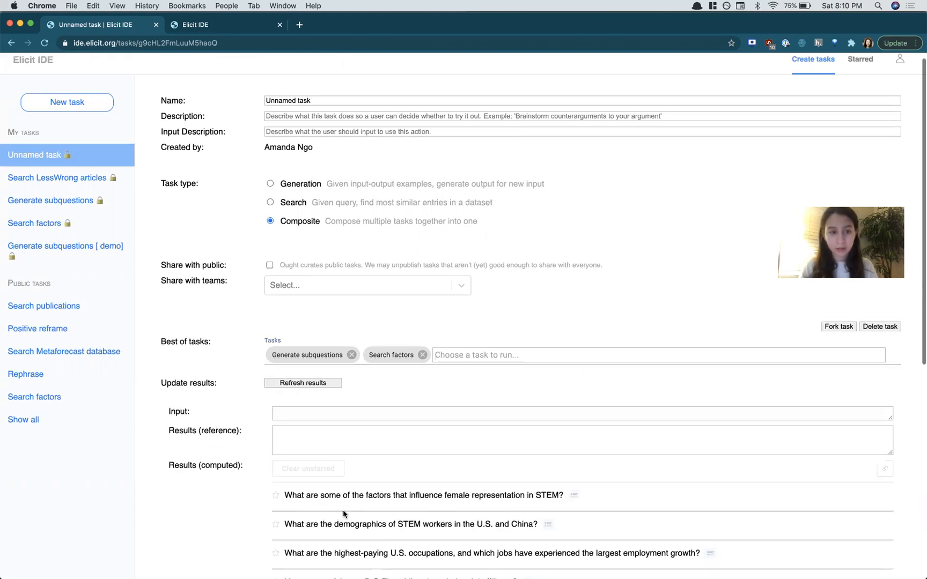
scroll(342, 510, "down", 2)
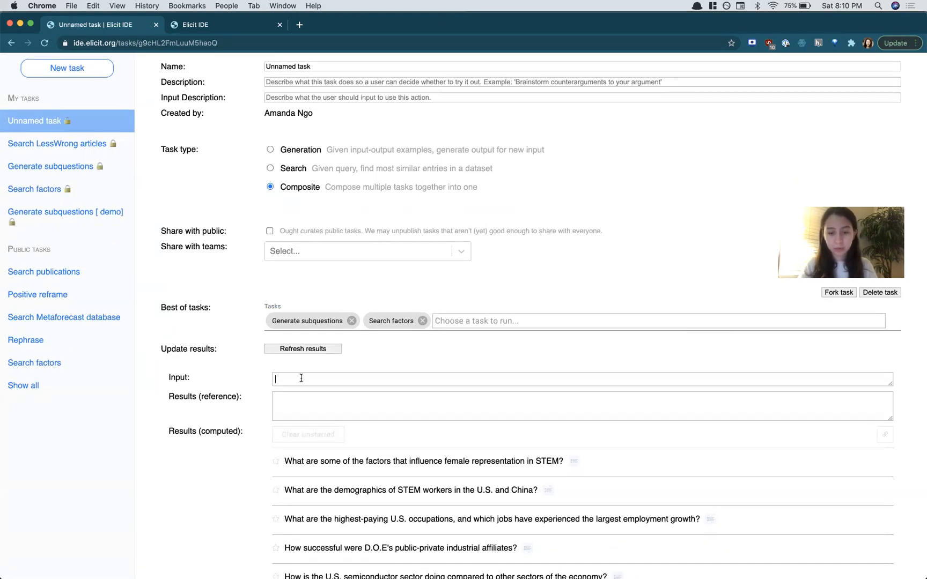
scroll(301, 378, "down", 4)
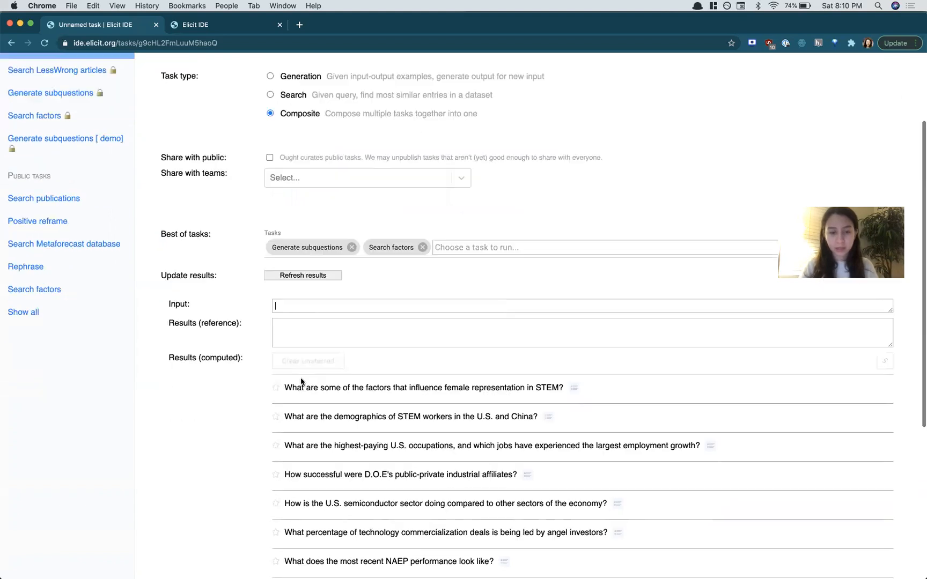
type("What is th")
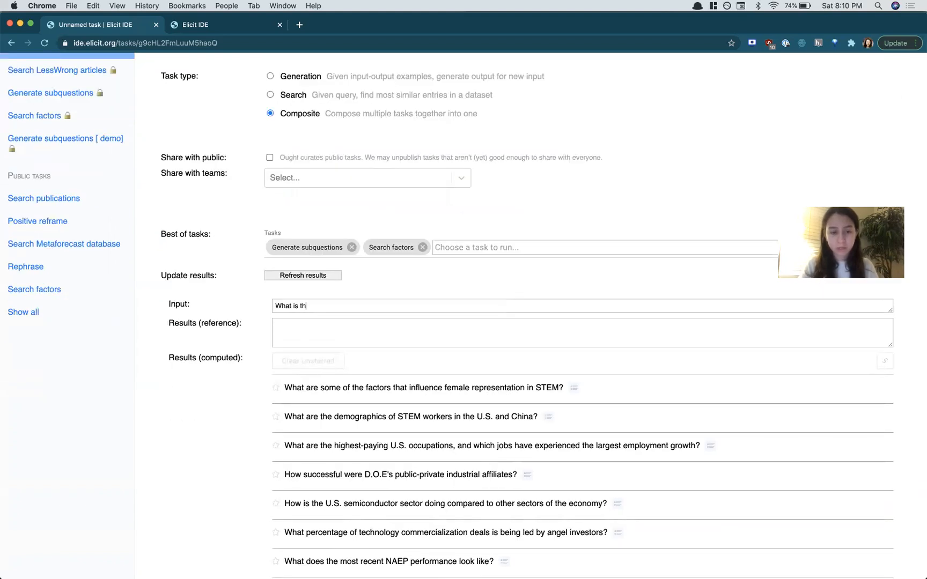
type("?")
scroll(620, 388, "down", 15)
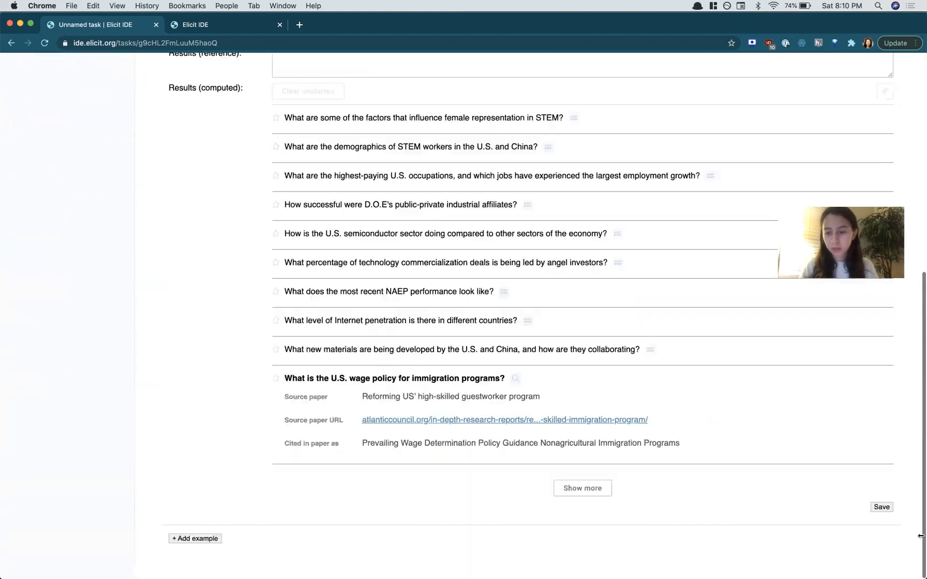
left_click(879, 520)
left_click(882, 490)
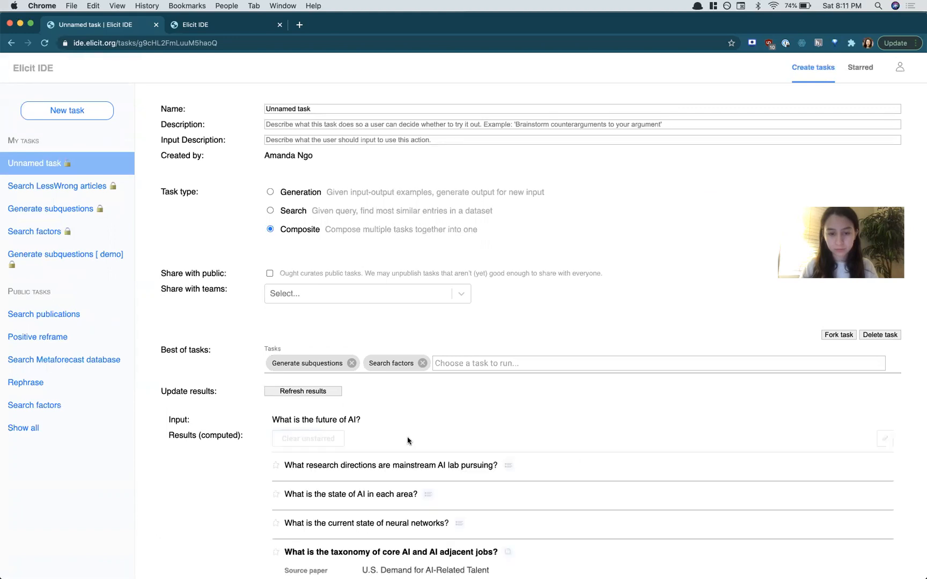
Step: Review the composite task's computed subquestions and their search-factor results
scroll(408, 441, "down", 4)
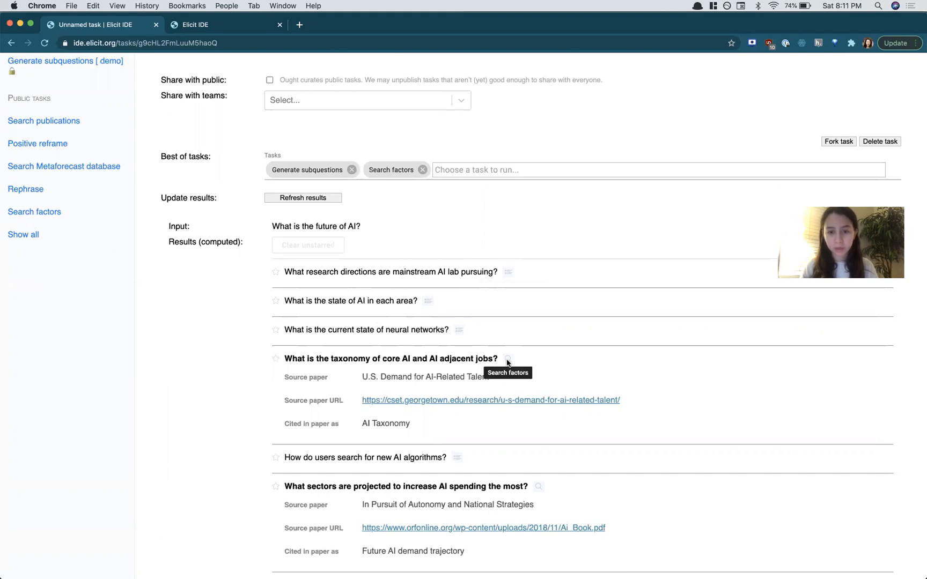
scroll(369, 453, "down", 5)
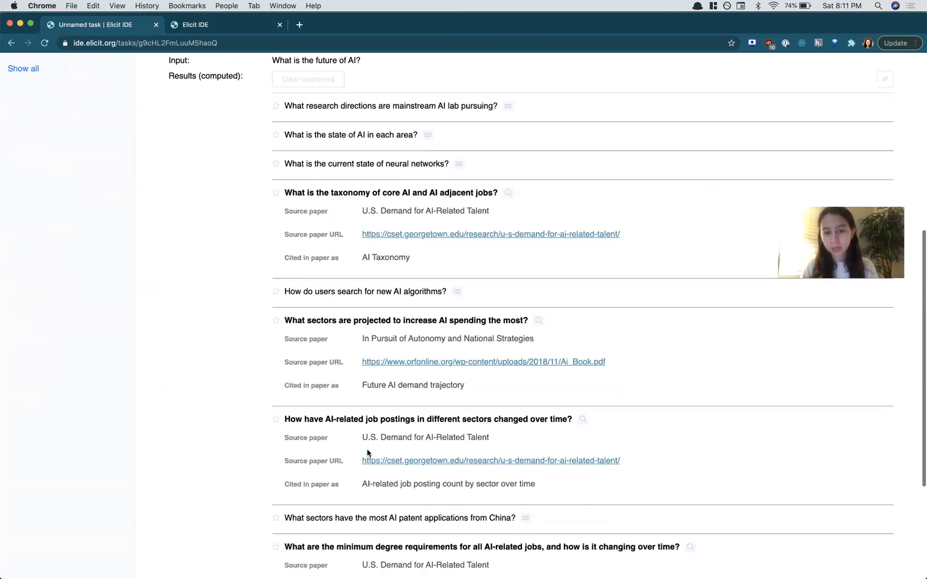
scroll(368, 453, "down", 5)
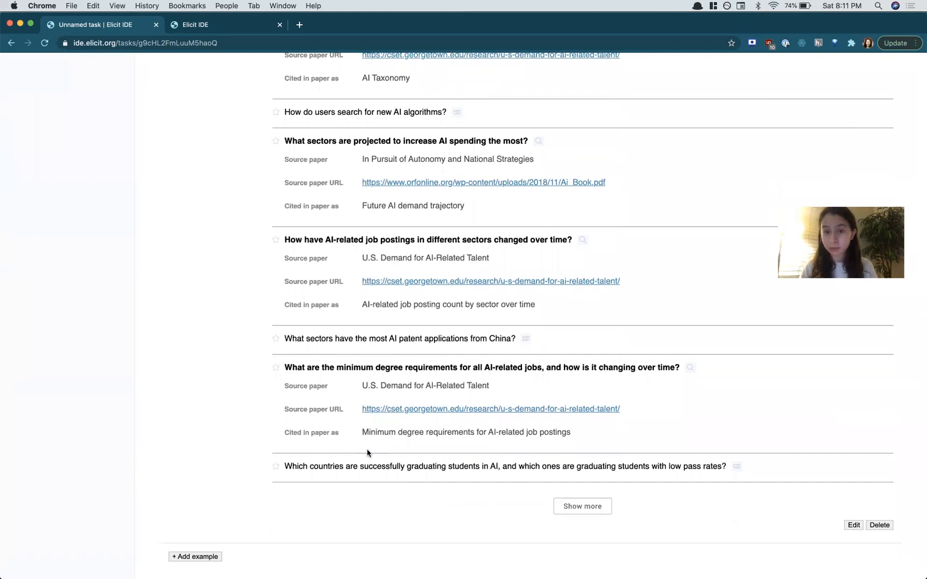
scroll(402, 275, "up", 2)
scroll(402, 204, "up", 10)
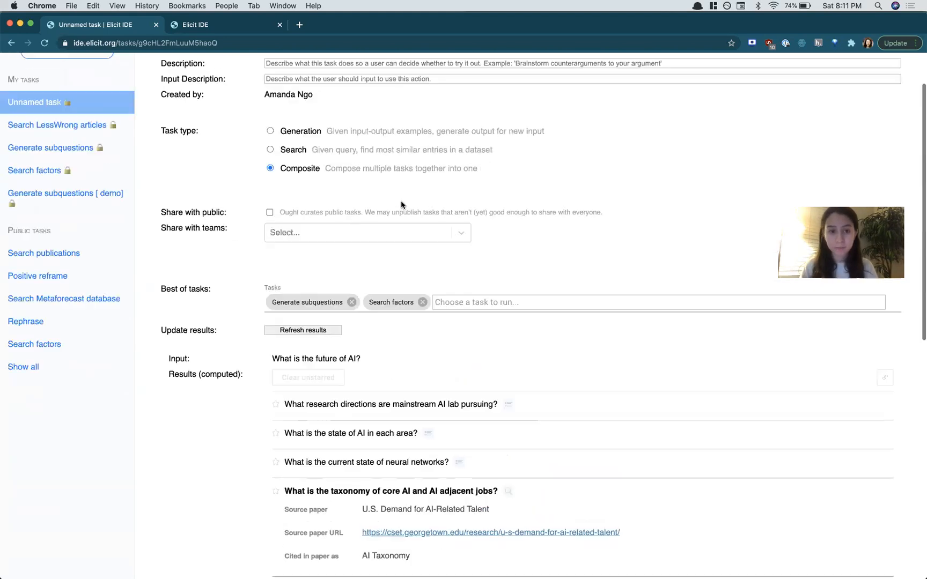
Step: Open the Generate subquestions task and make it shared with the public
scroll(401, 205, "up", 2)
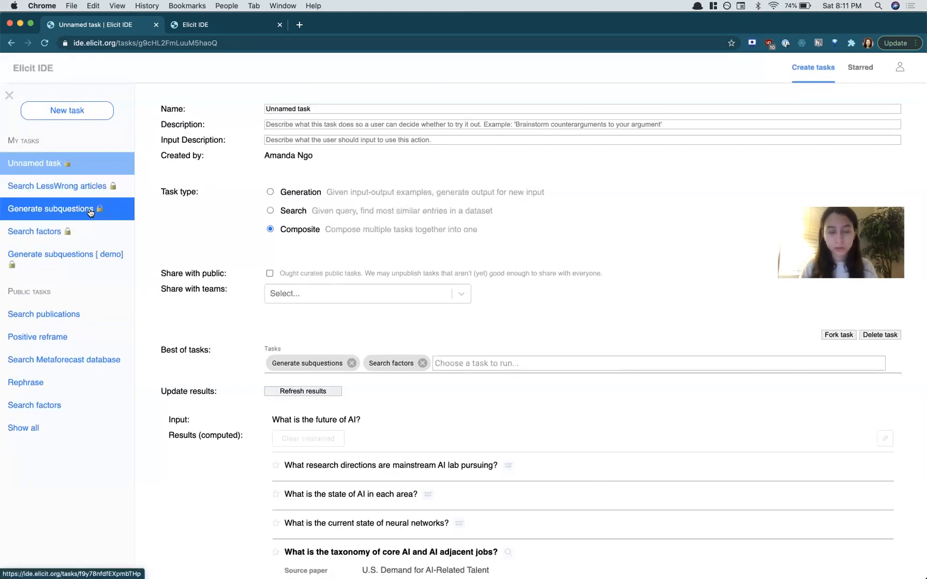
left_click(90, 213)
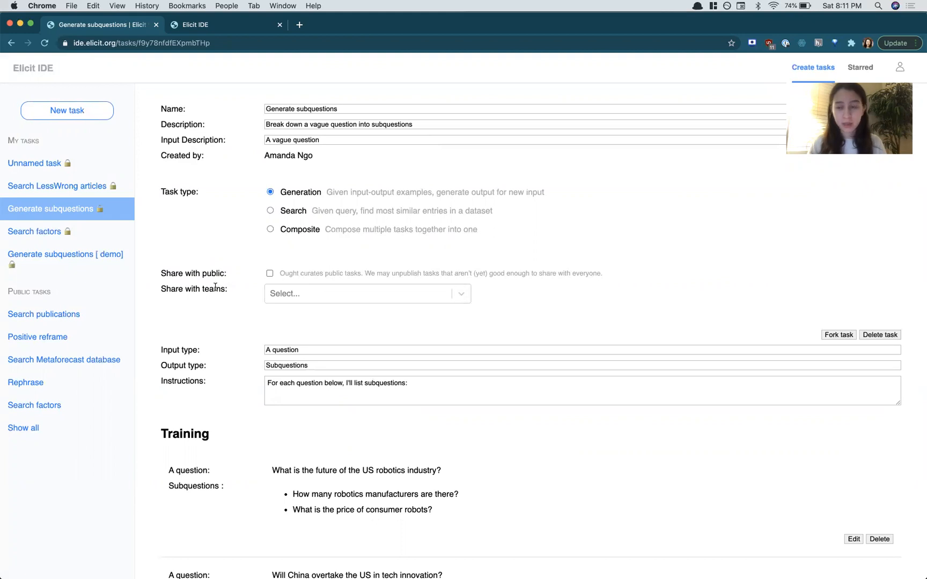
left_click(359, 297)
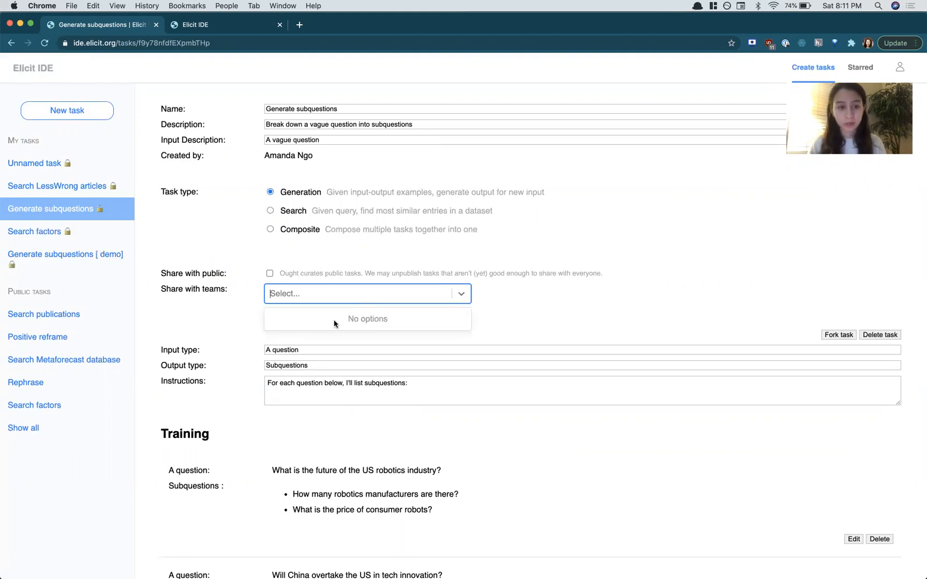
left_click(253, 301)
left_click(270, 274)
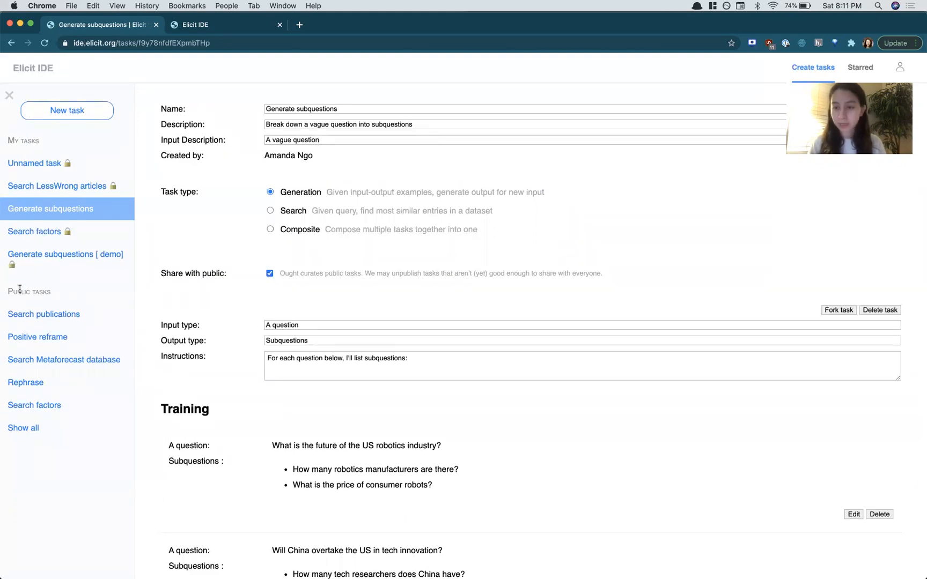
Step: Fork the Generate subquestions task and look over the copy's settings and training examples
left_click(836, 312)
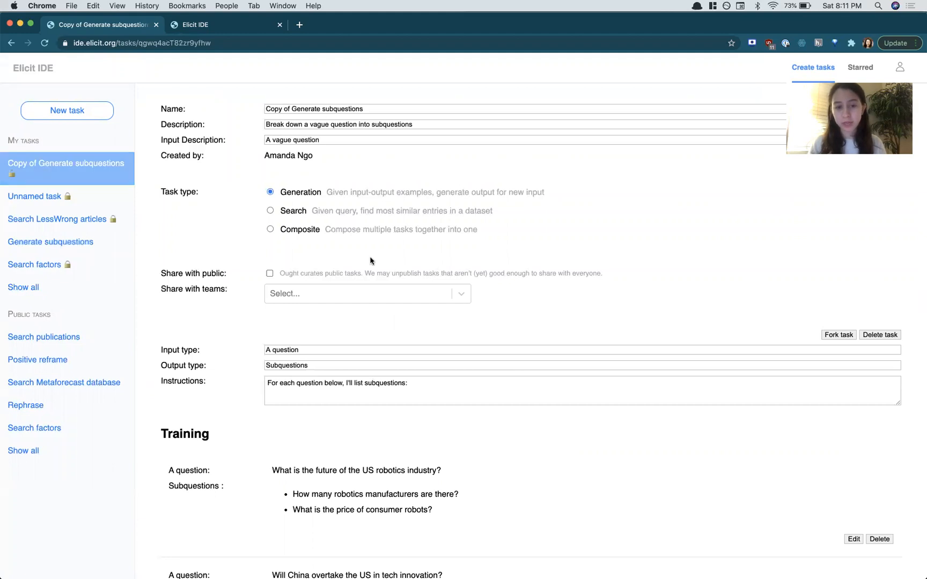
scroll(375, 396, "down", 5)
scroll(373, 407, "down", 5)
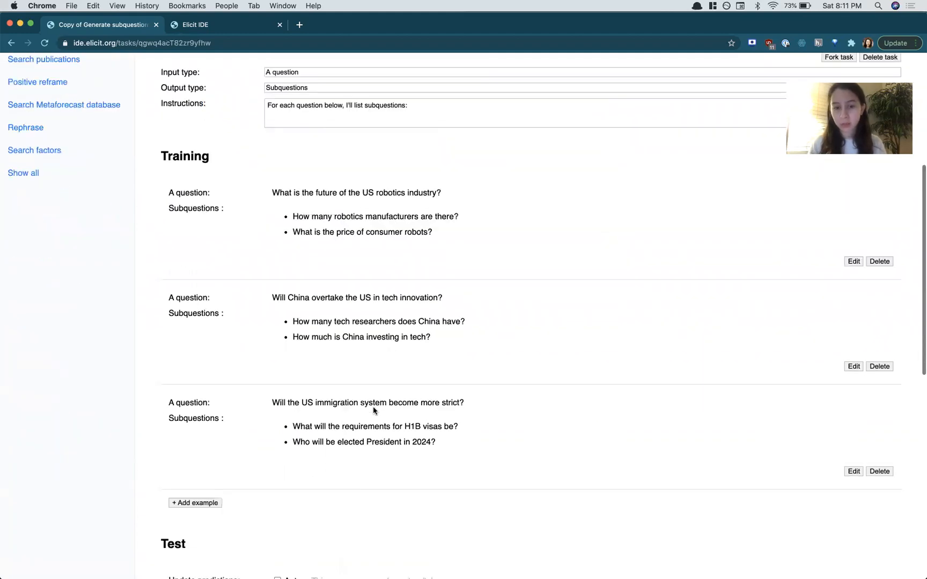
scroll(373, 405, "up", 10)
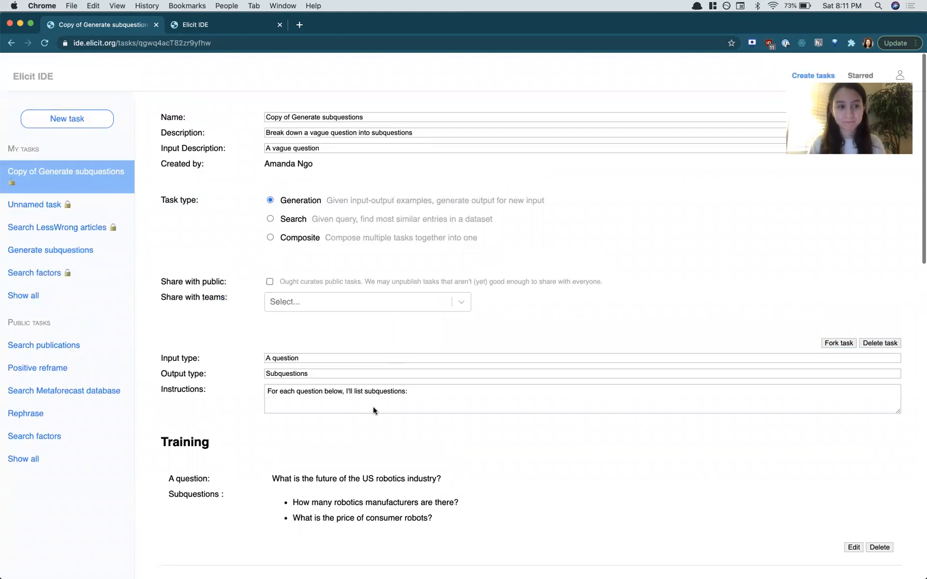